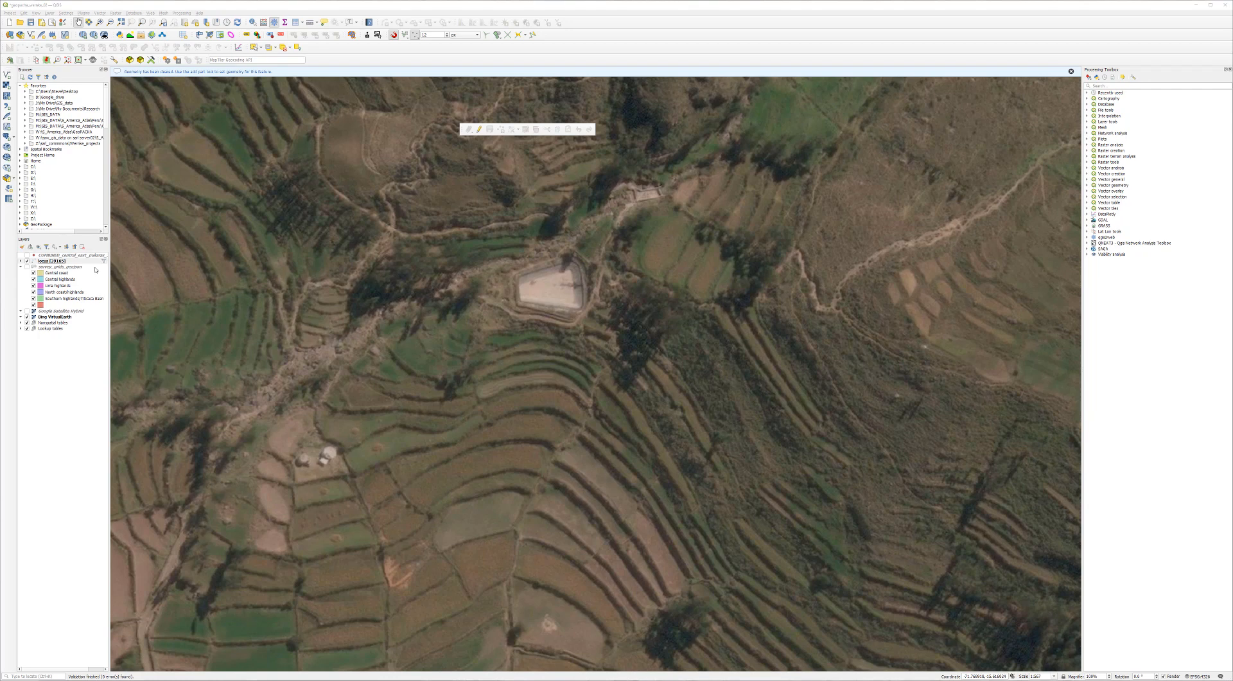
# Select the locus layer, dismiss the map message, and shift the floating Digitizing toolbar slightly higher over the map
pyautogui.click(91, 261)
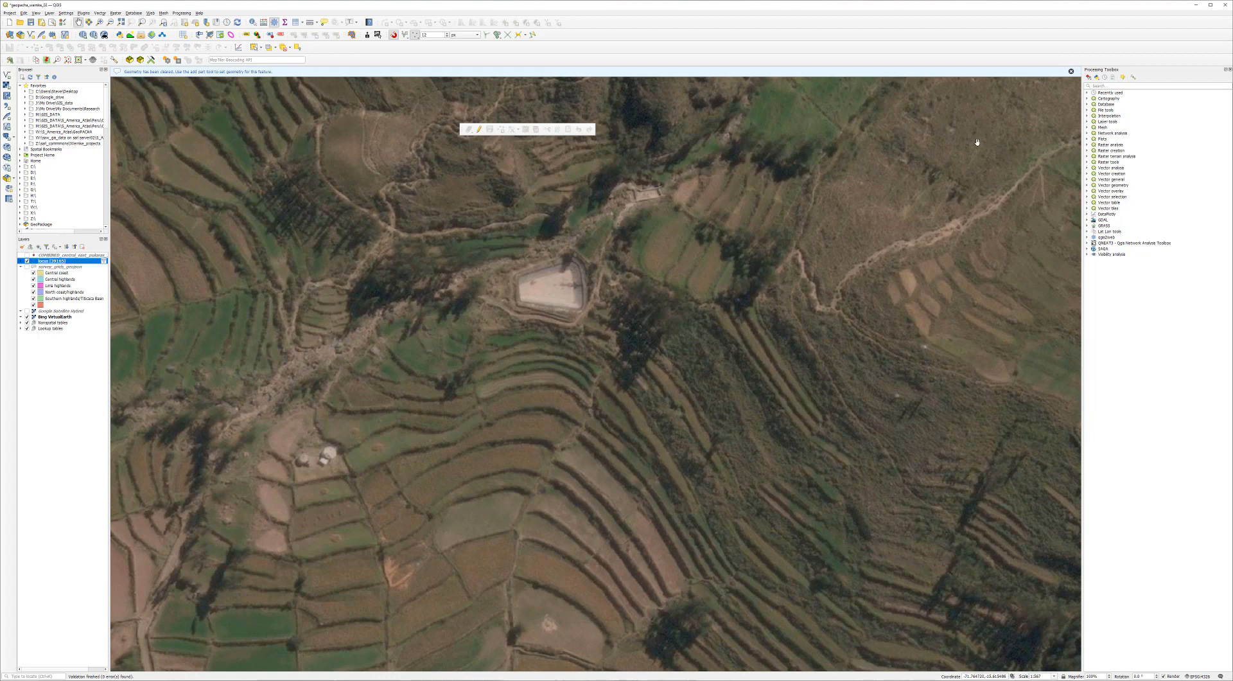
pyautogui.click(1070, 71)
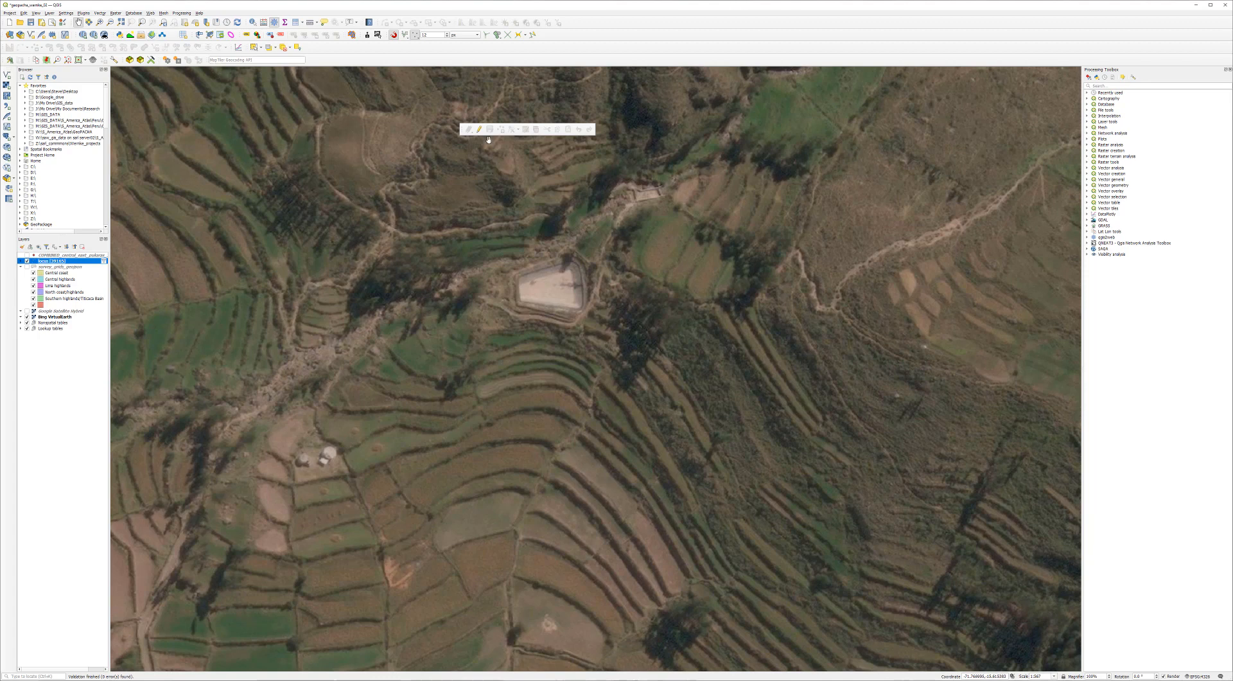
pyautogui.moveTo(462, 130); pyautogui.dragTo(453, 113)
pyautogui.rightClick(589, 47)
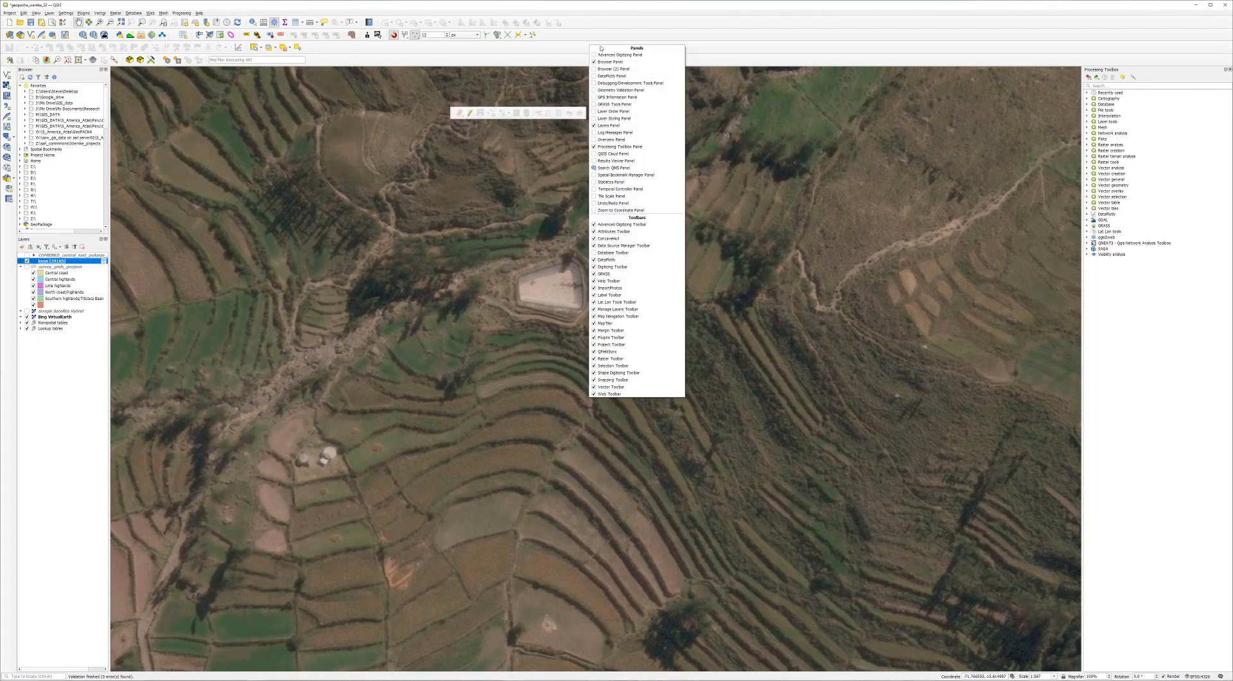
pyautogui.click(571, 51)
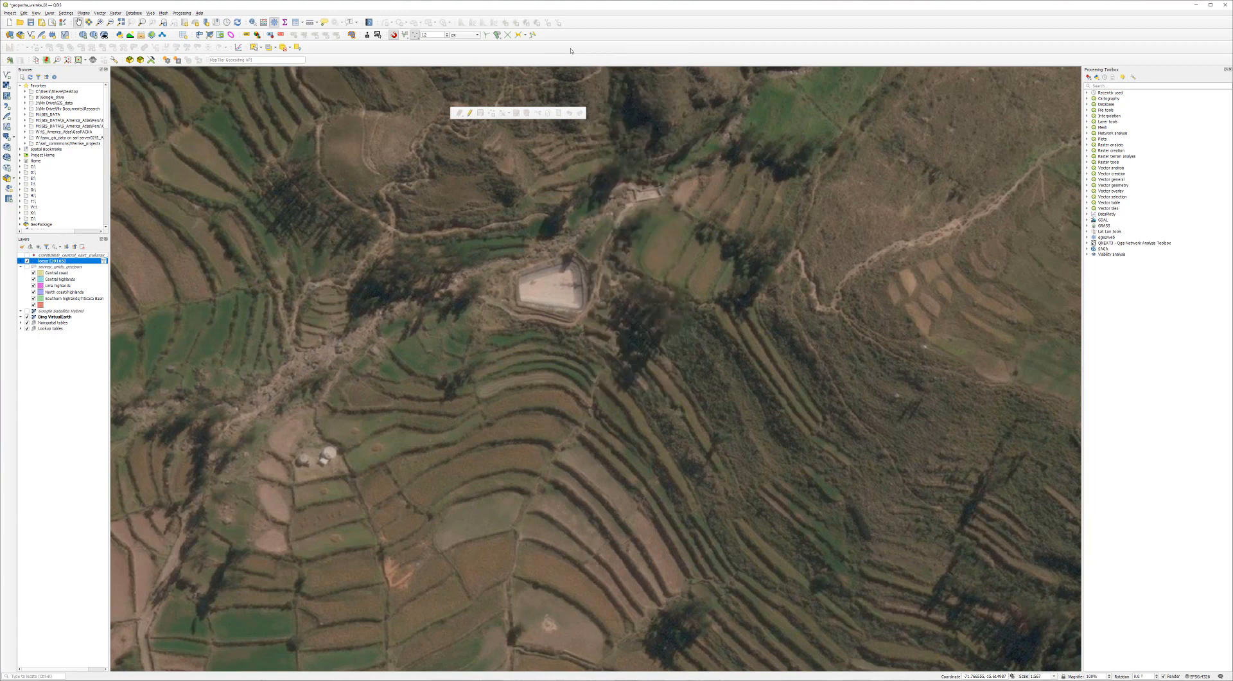
pyautogui.rightClick(570, 50)
pyautogui.click(714, 37)
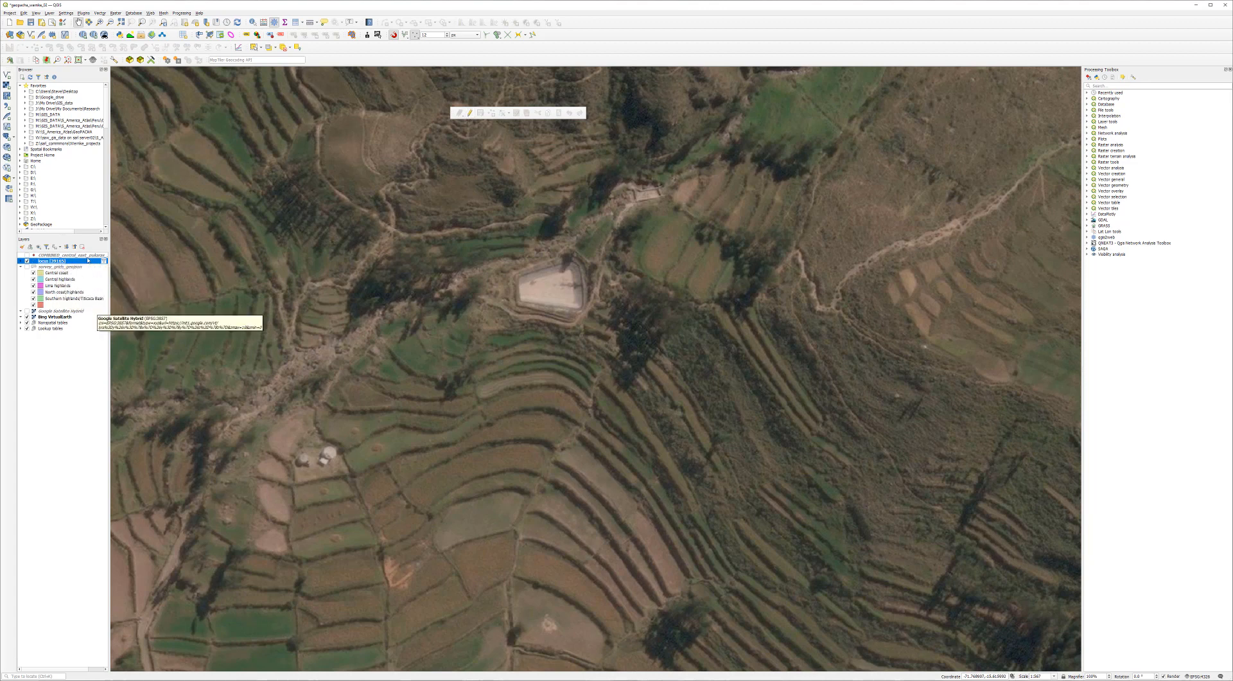
# Enable editing on the locus layer and add a point feature inside the pale rectangular enclosure near the map's centre
pyautogui.rightClick(86, 263)
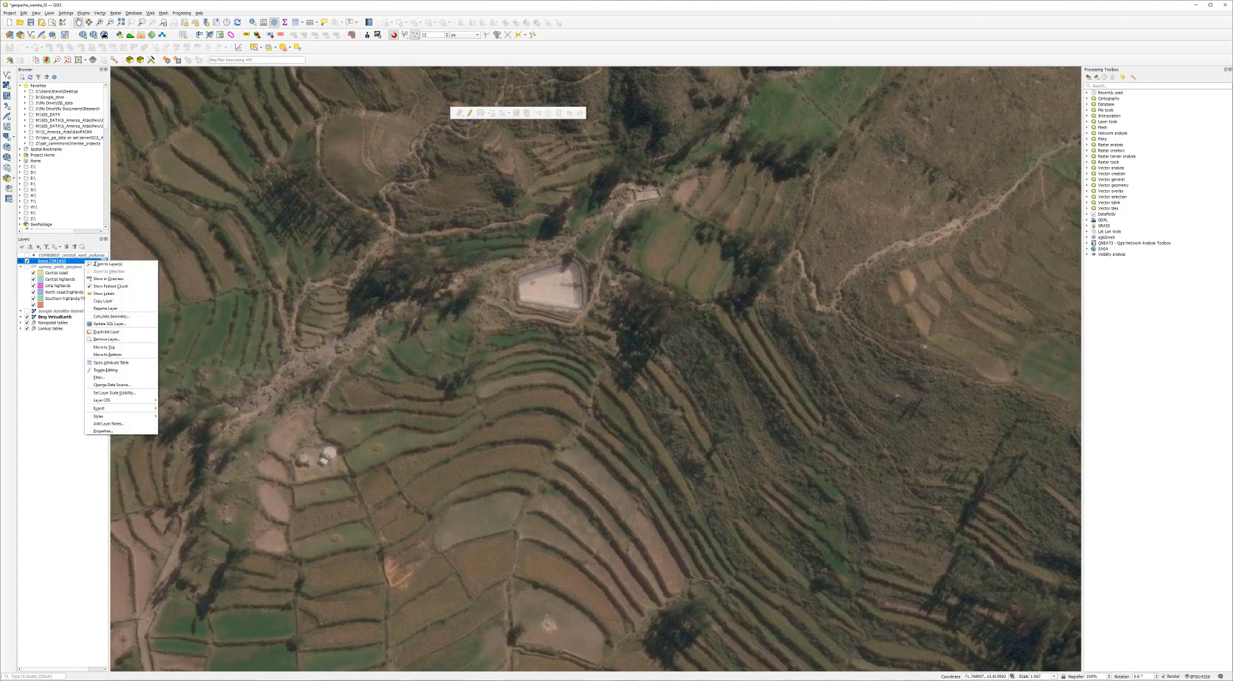
pyautogui.click(106, 370)
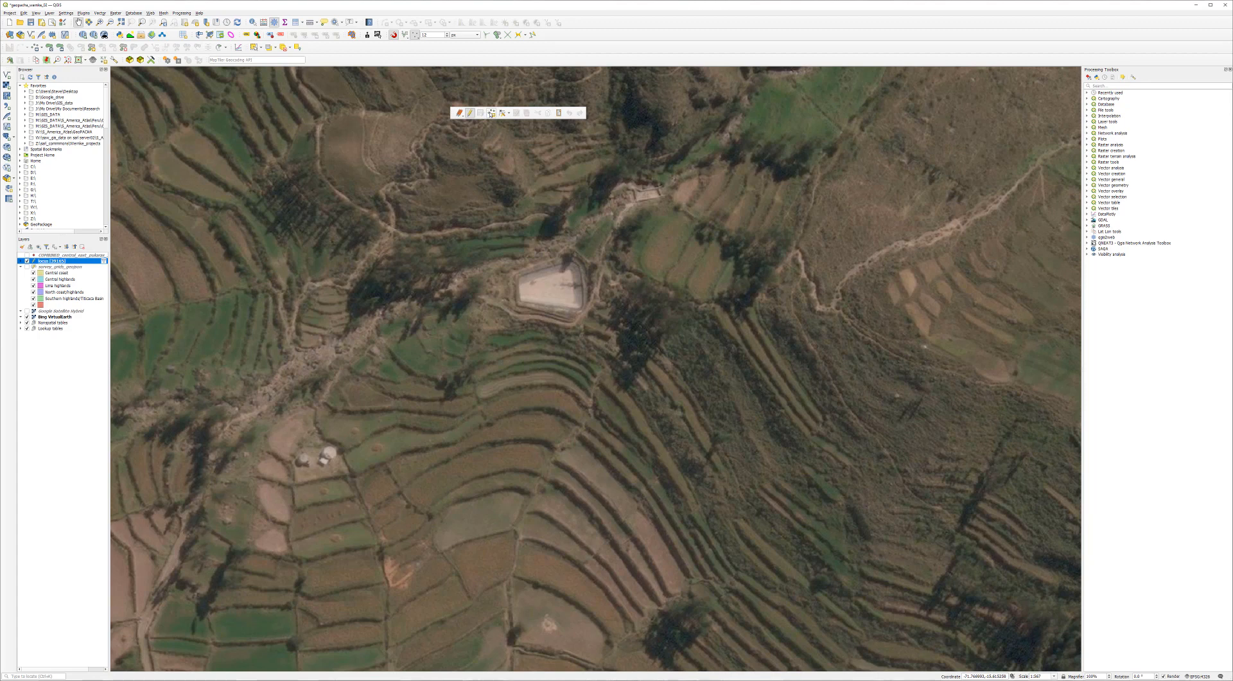
pyautogui.click(490, 113)
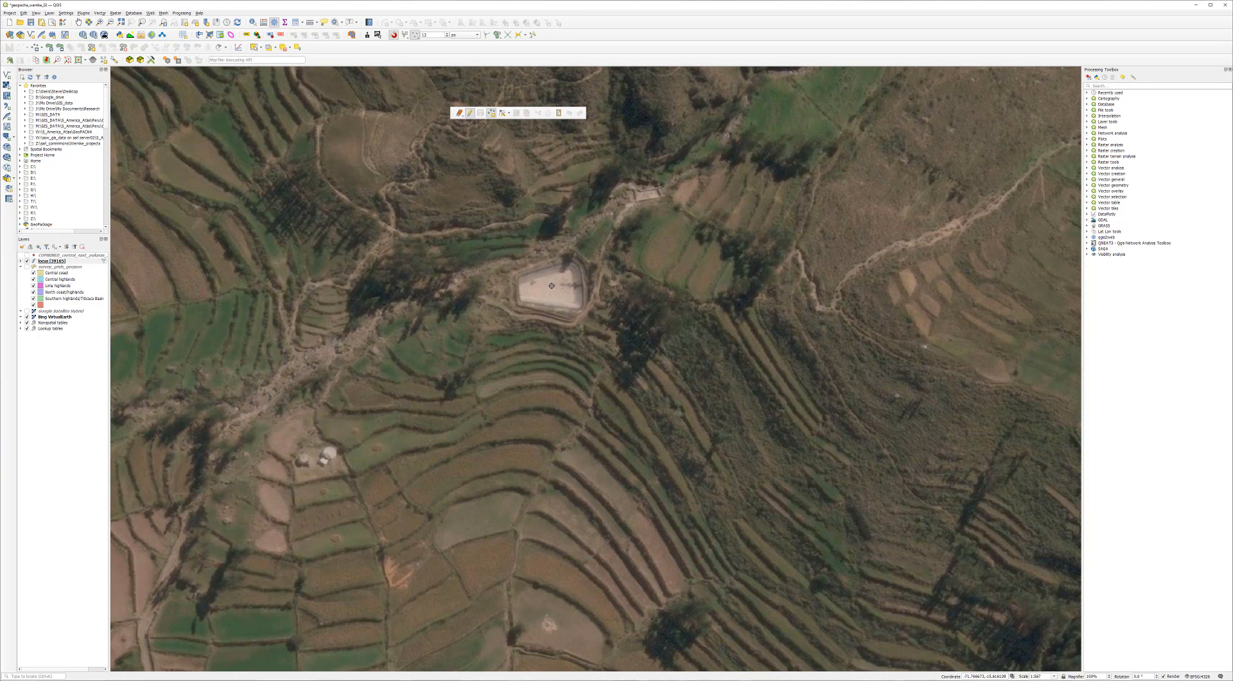
pyautogui.click(551, 285)
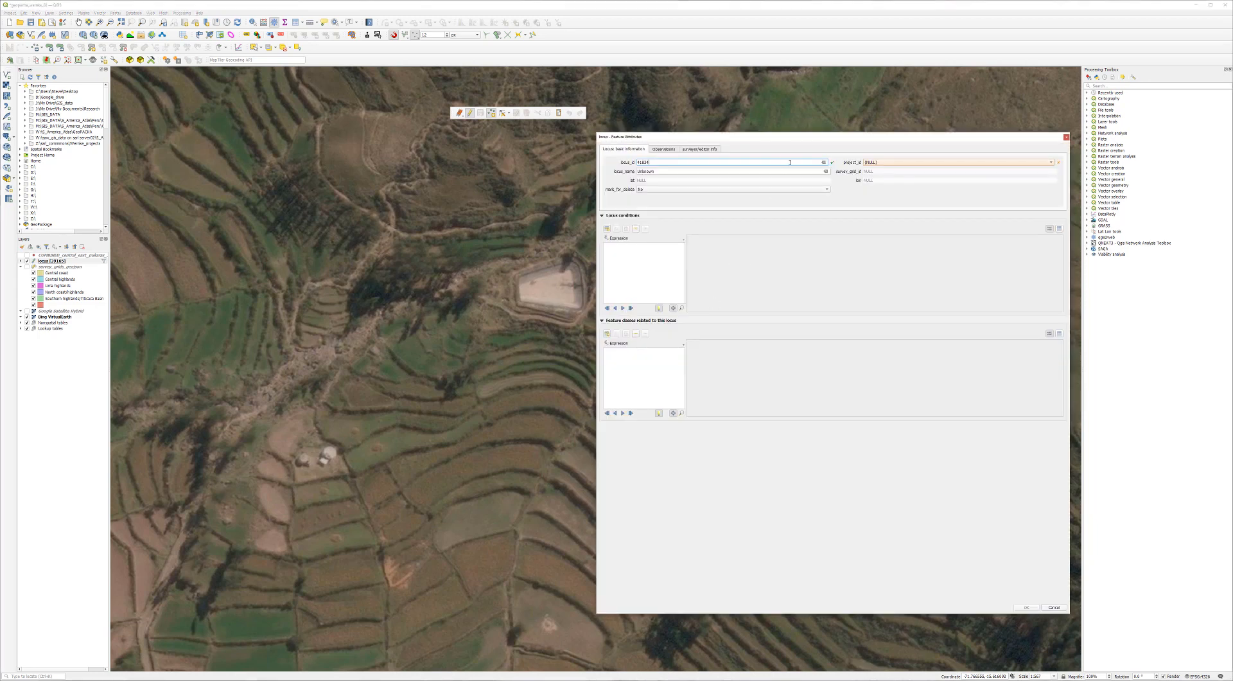
# Set the new locus's project_id to Southwestern highlands
pyautogui.moveTo(783, 140); pyautogui.dragTo(776, 148)
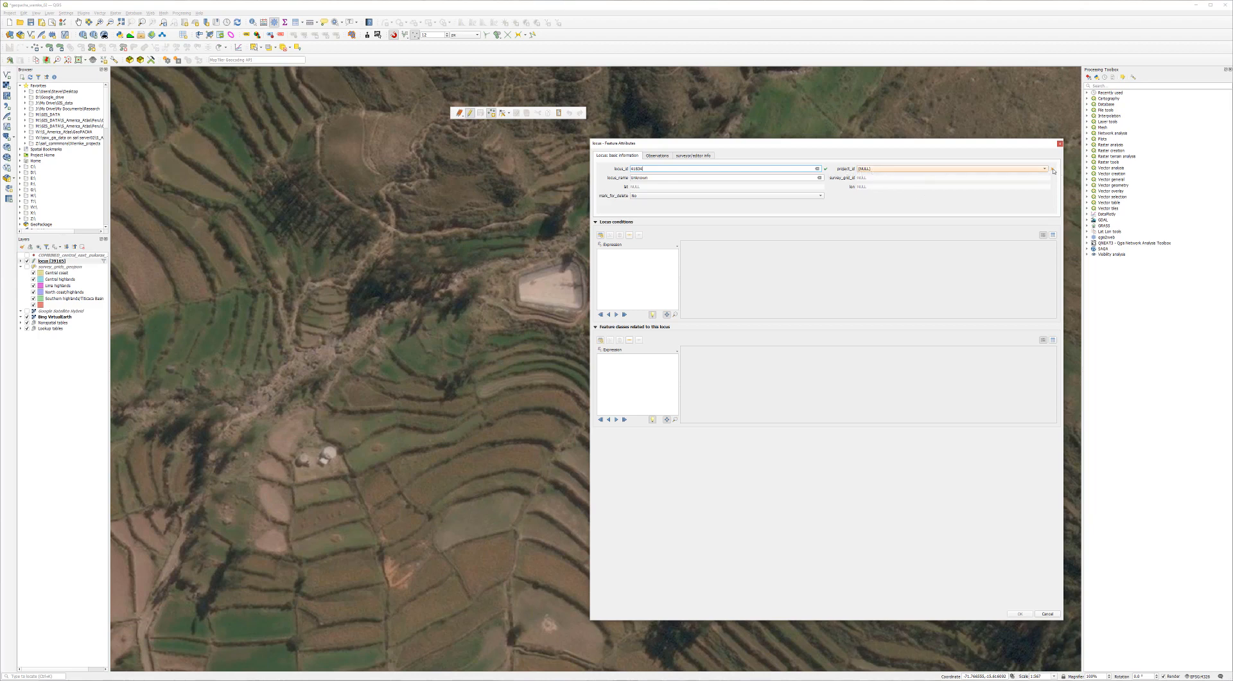
pyautogui.click(974, 170)
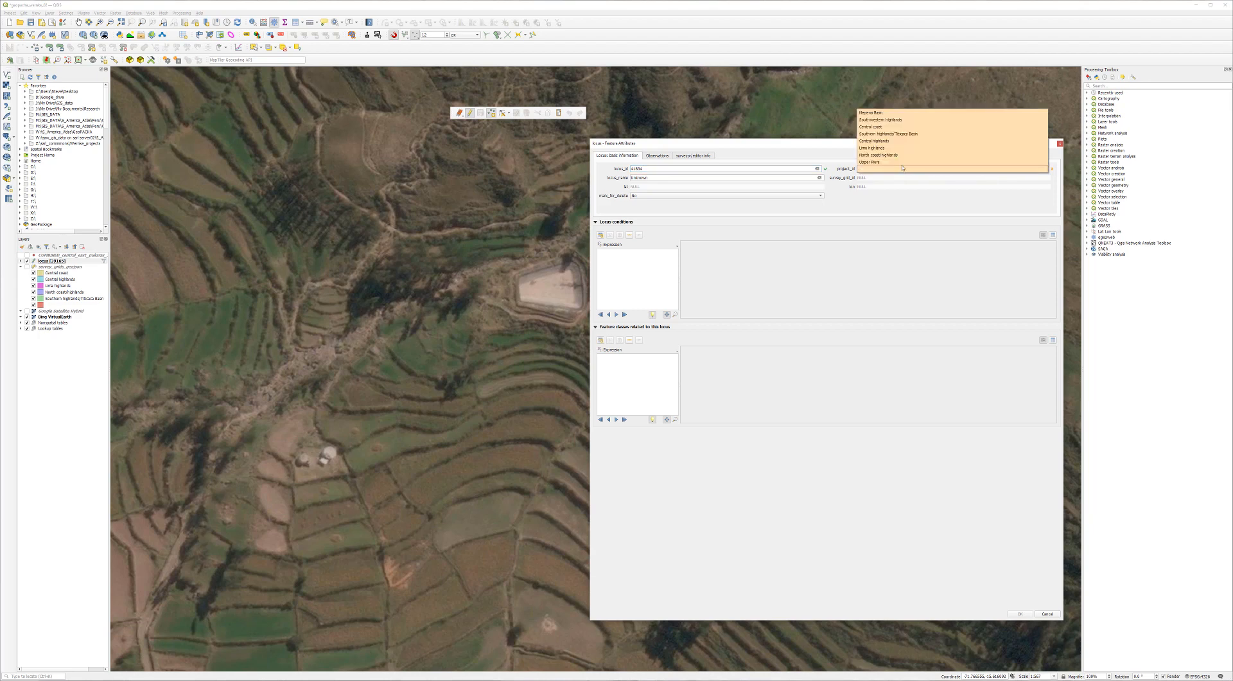
pyautogui.click(884, 120)
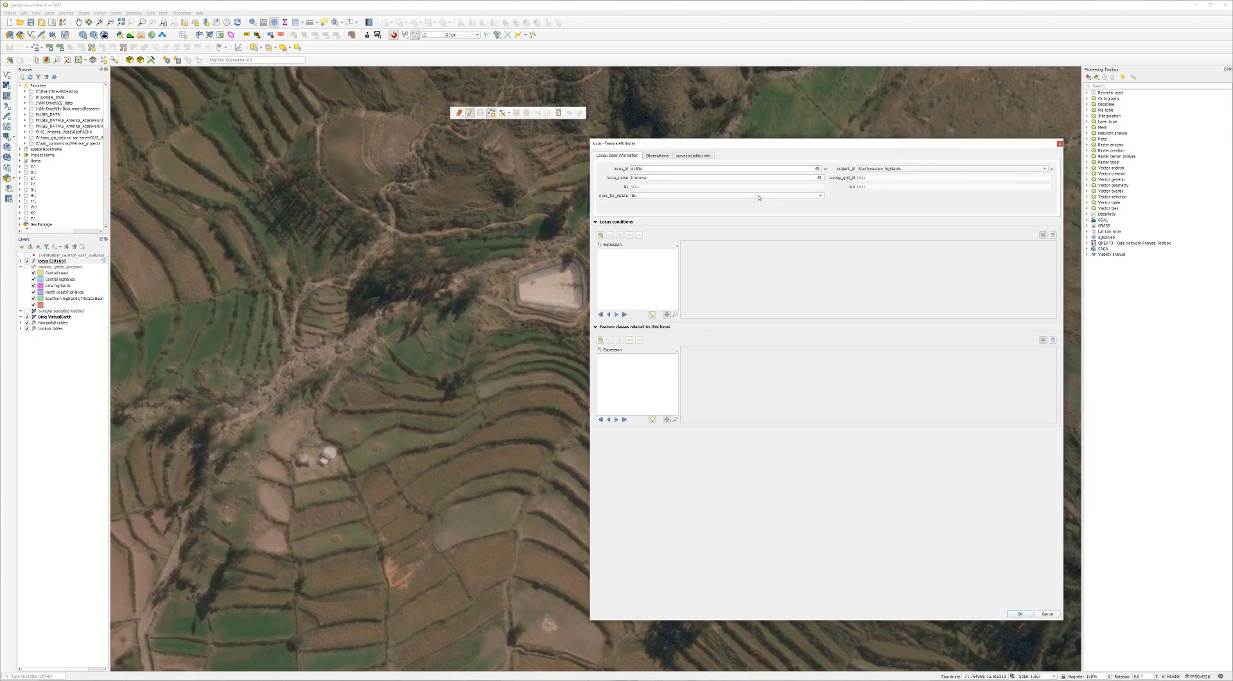
# In the locus observations, set the locus type to Unfortified settlement and the subtype to Settlement (general)
pyautogui.click(657, 156)
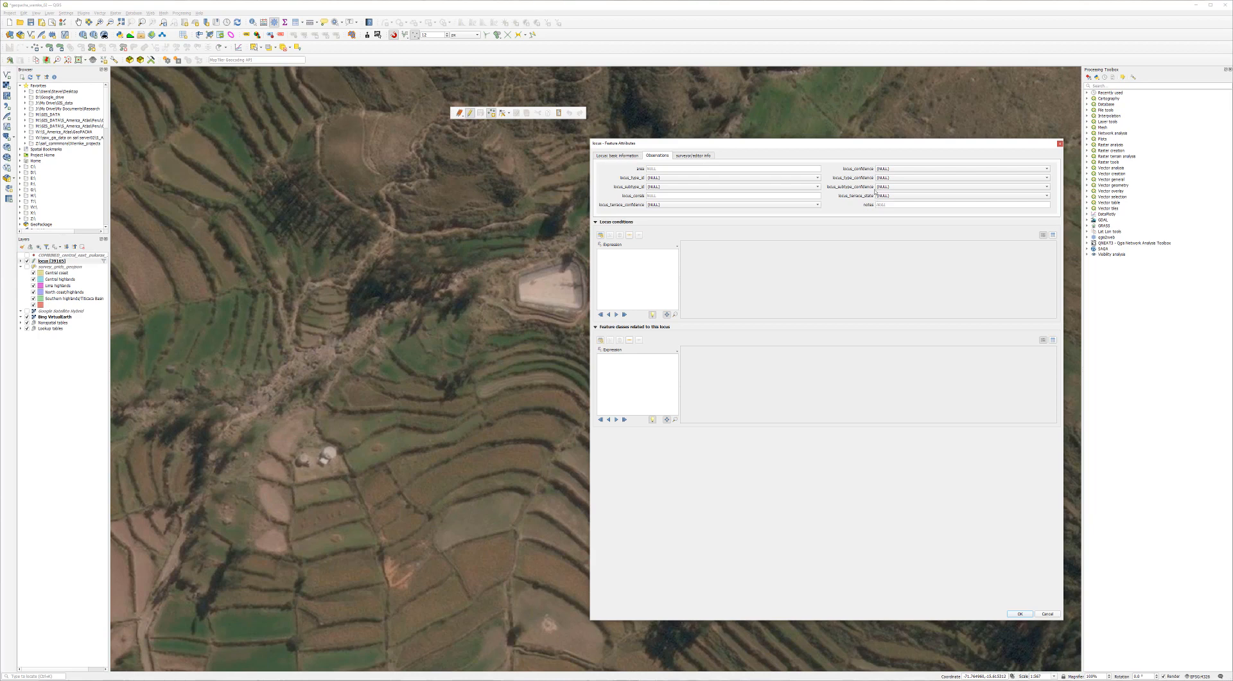
pyautogui.click(657, 179)
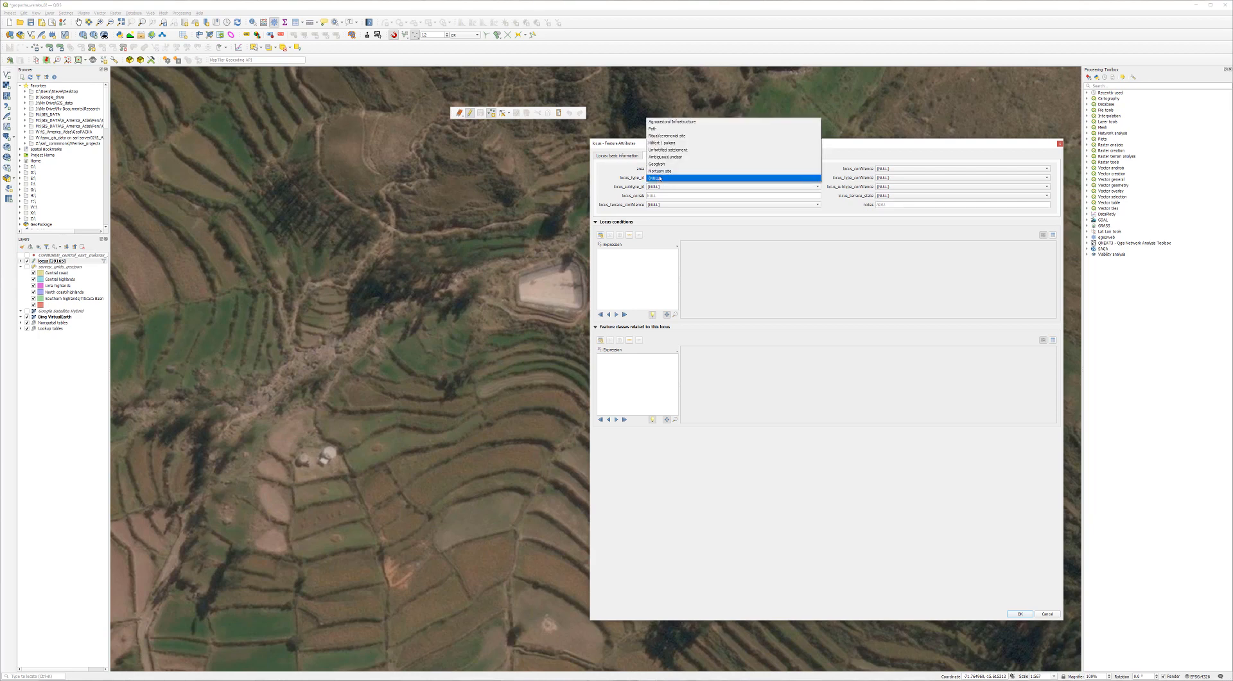
pyautogui.click(683, 151)
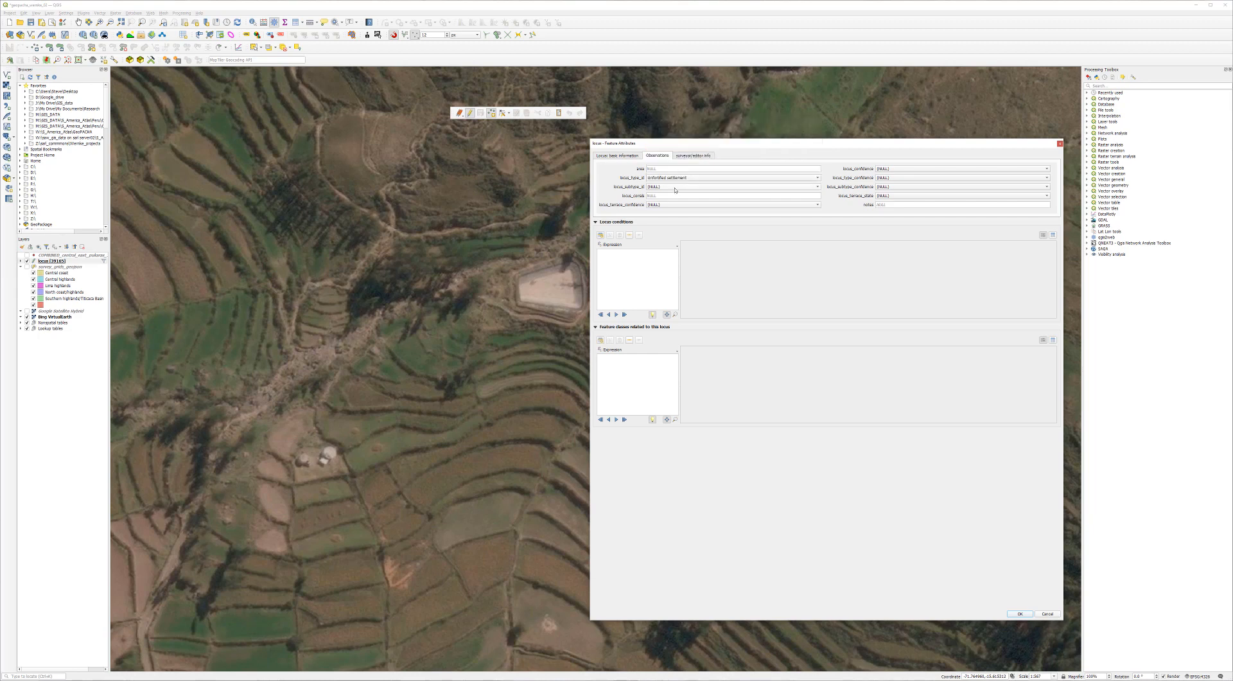
pyautogui.click(675, 187)
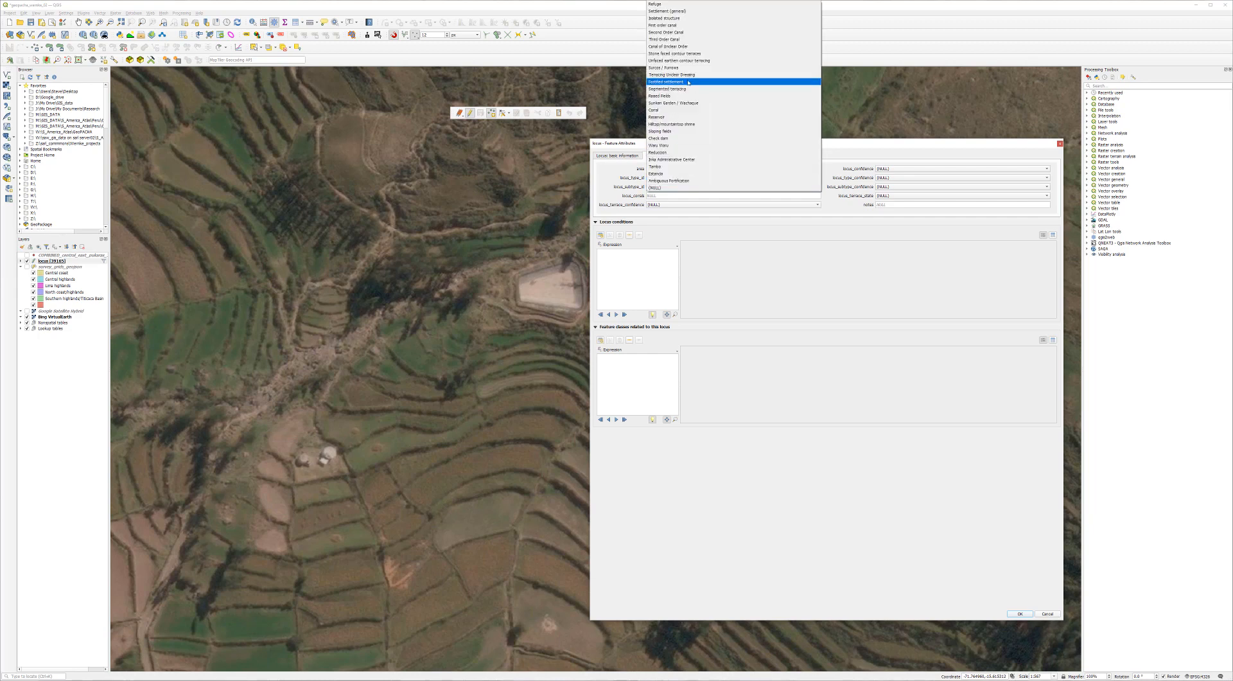
pyautogui.click(668, 11)
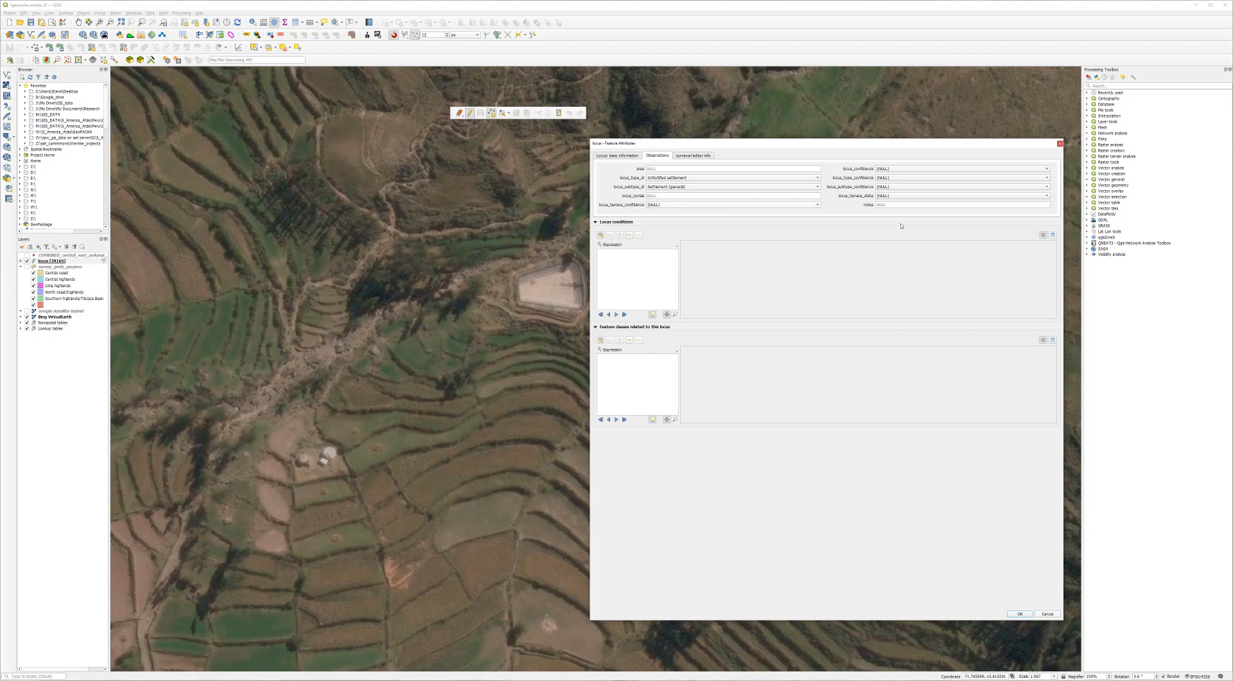
# Set the locus confidence, type confidence and subtype confidence all to 1 - Very Low Confidence
pyautogui.click(892, 170)
pyautogui.click(894, 135)
pyautogui.click(893, 179)
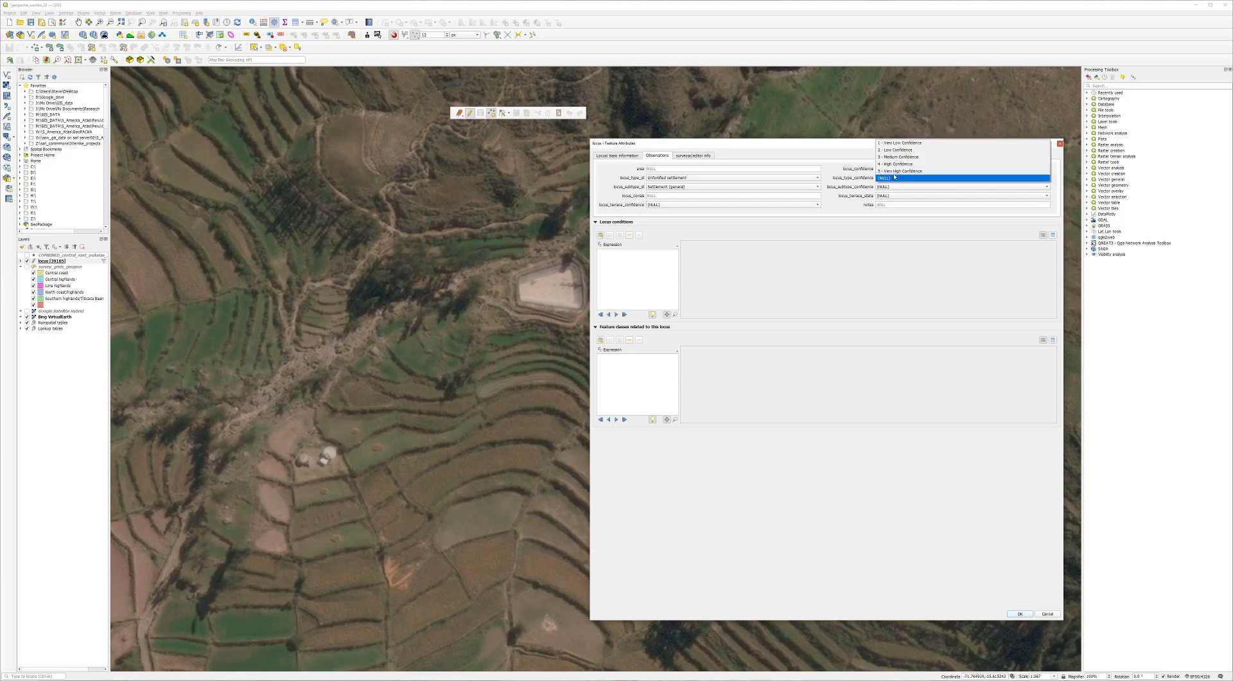
pyautogui.click(889, 142)
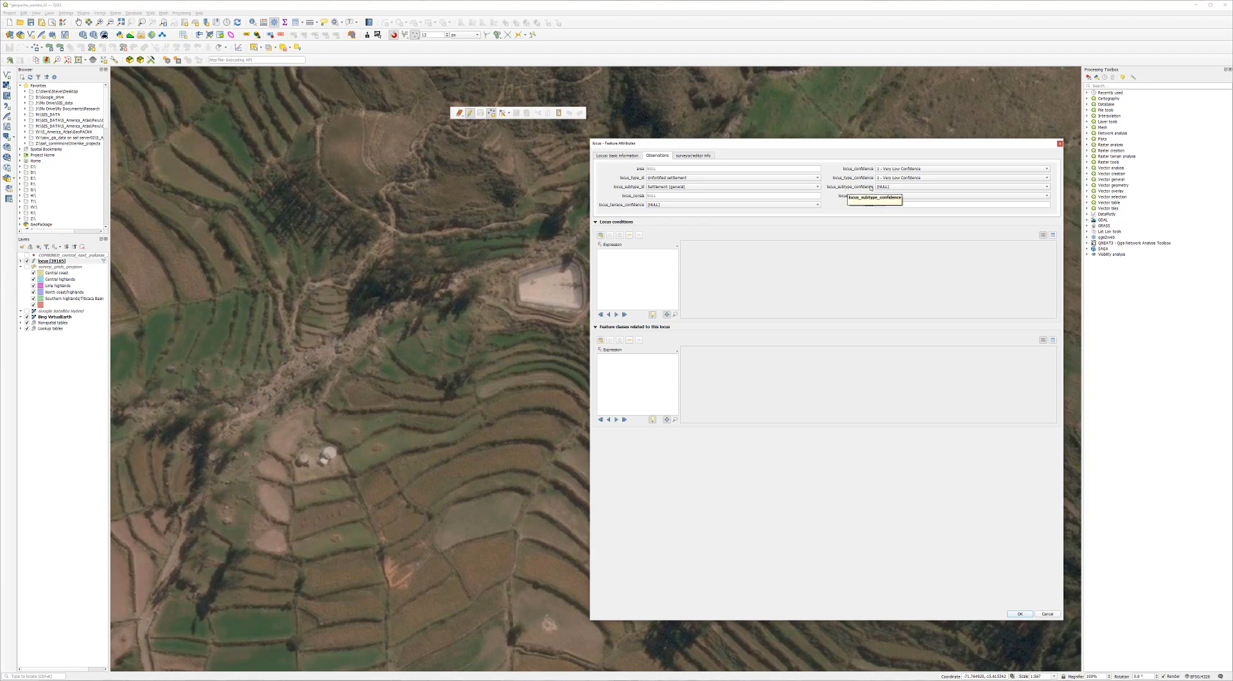
pyautogui.click(895, 187)
pyautogui.press('Up')
pyautogui.press('Up')
pyautogui.press('Up')
pyautogui.press('Up')
pyautogui.press('Up')
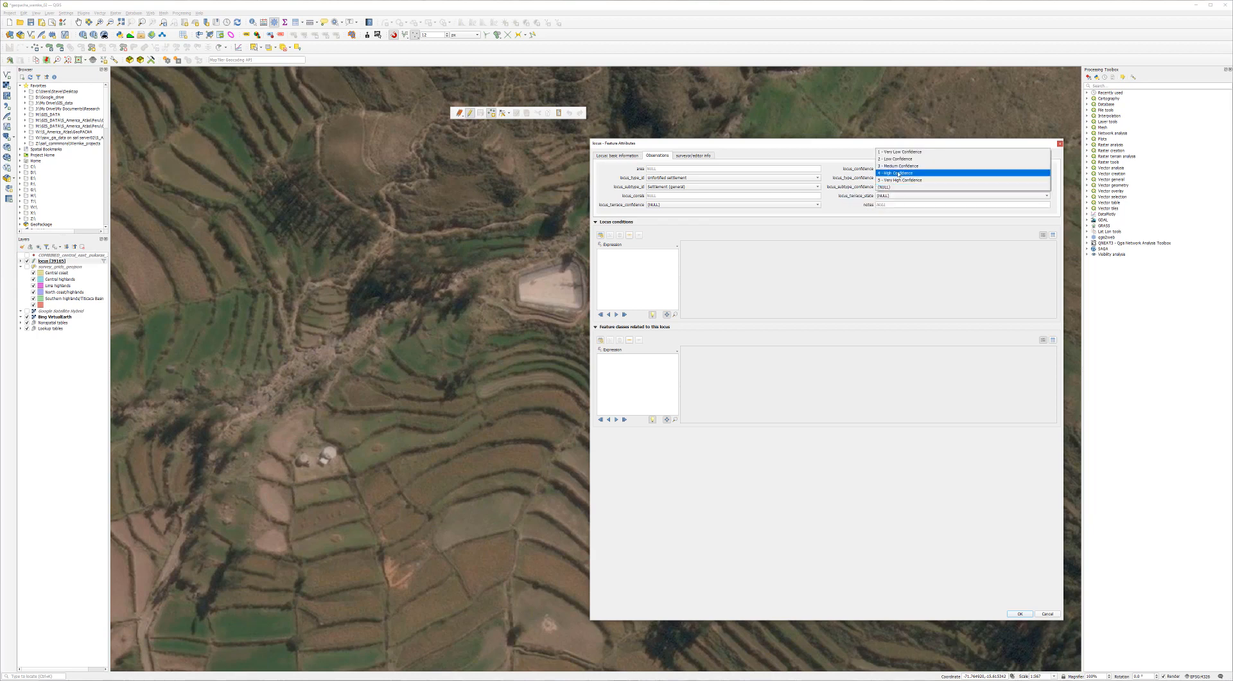
pyautogui.press('Return')
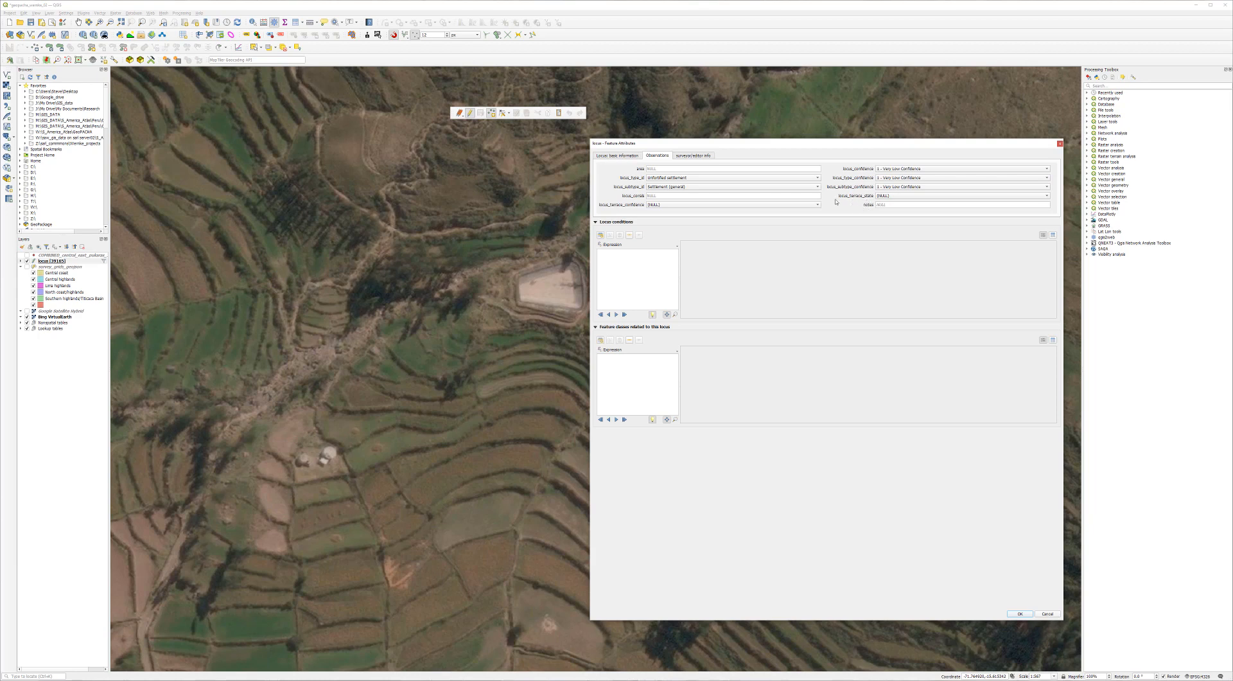
# Review the new locus's surveyor/editor and basic information, and accept its attribute form
pyautogui.click(697, 157)
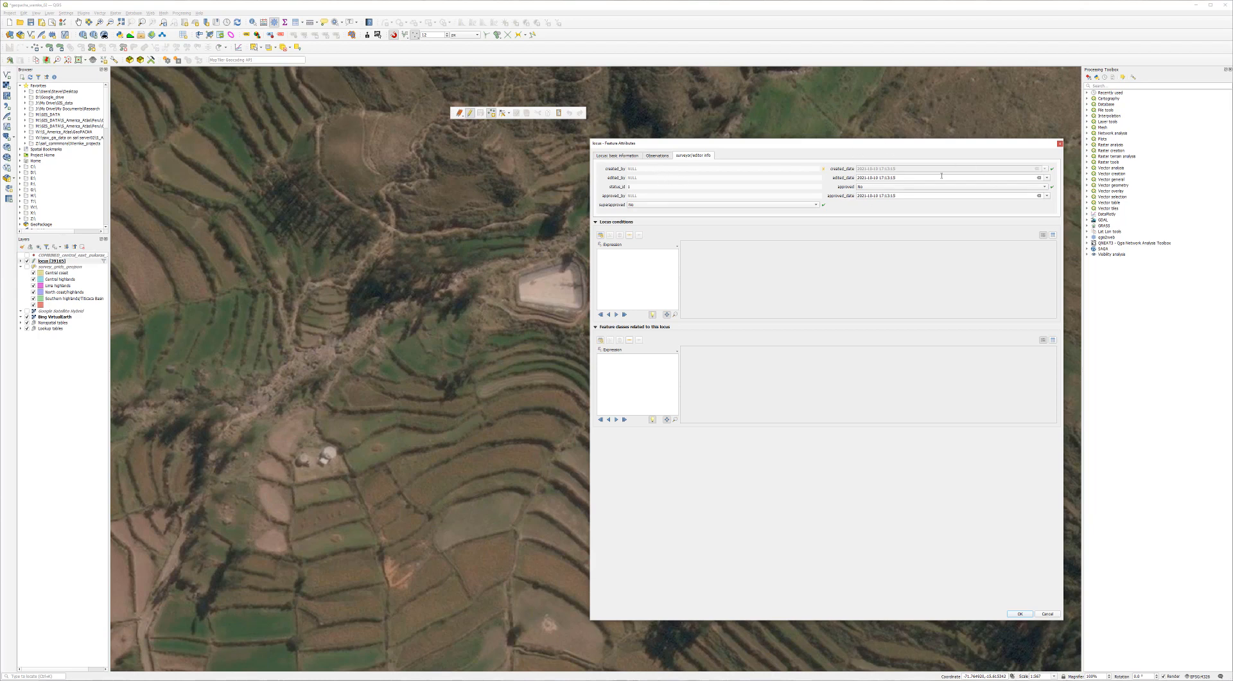
pyautogui.click(657, 156)
pyautogui.click(618, 156)
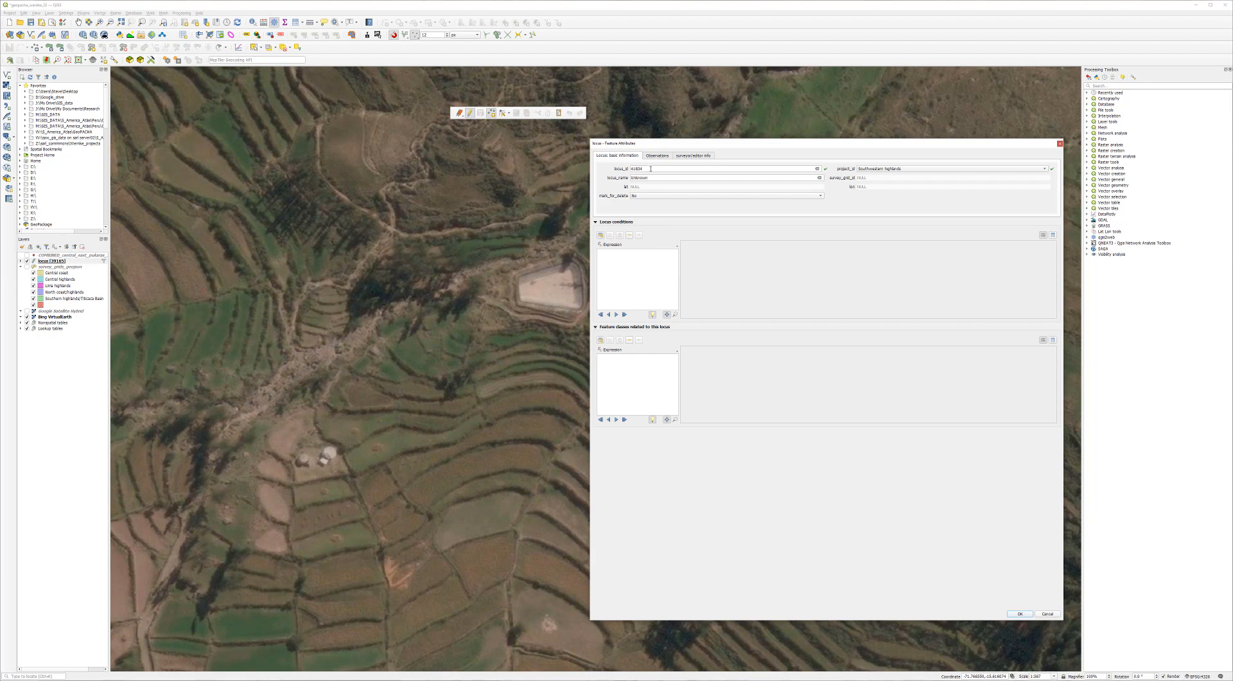
pyautogui.moveTo(638, 149); pyautogui.dragTo(473, 150)
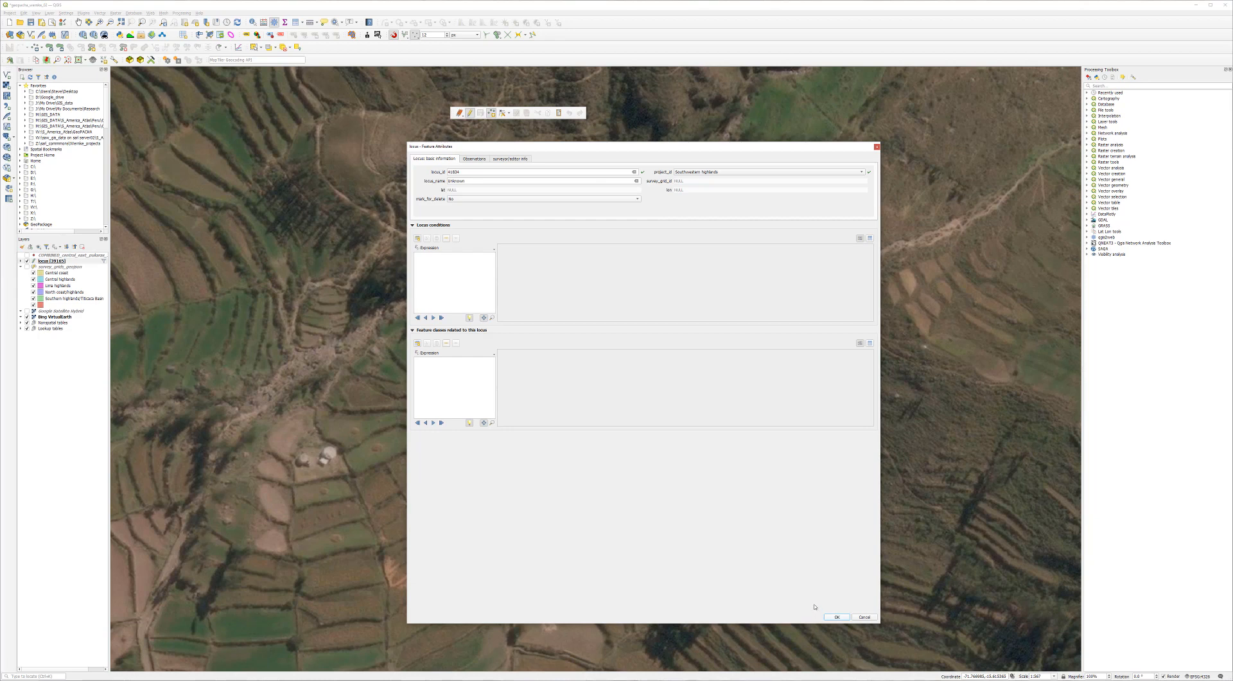
pyautogui.press('Return')
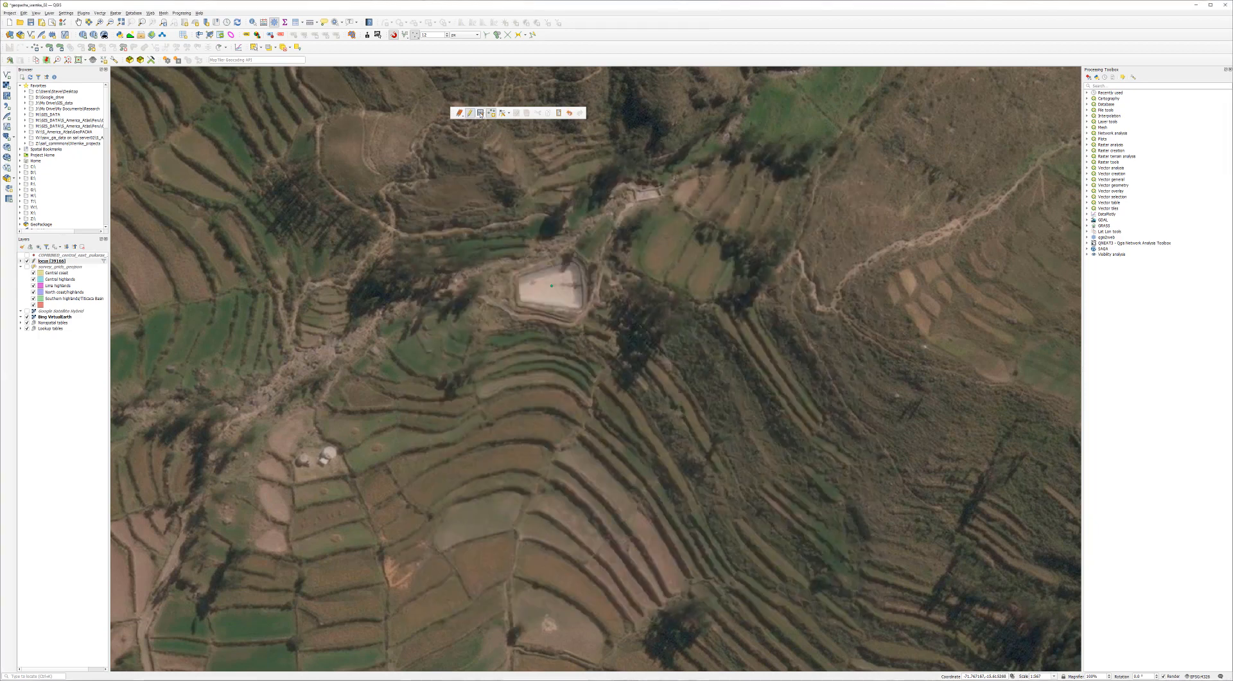
# Save the locus layer's edits and restart its editing session
pyautogui.click(480, 114)
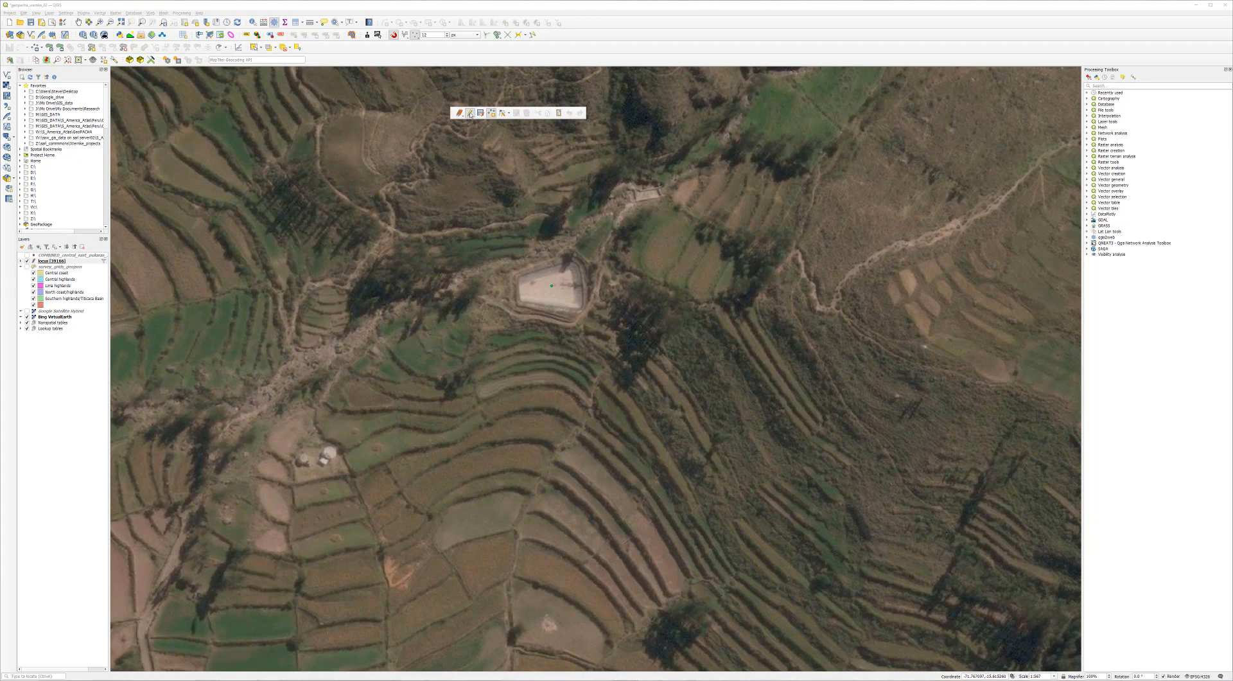
pyautogui.click(470, 114)
pyautogui.click(470, 114)
# Select the new locus point inside the enclosure and open the locus layer's attribute table
pyautogui.click(255, 47)
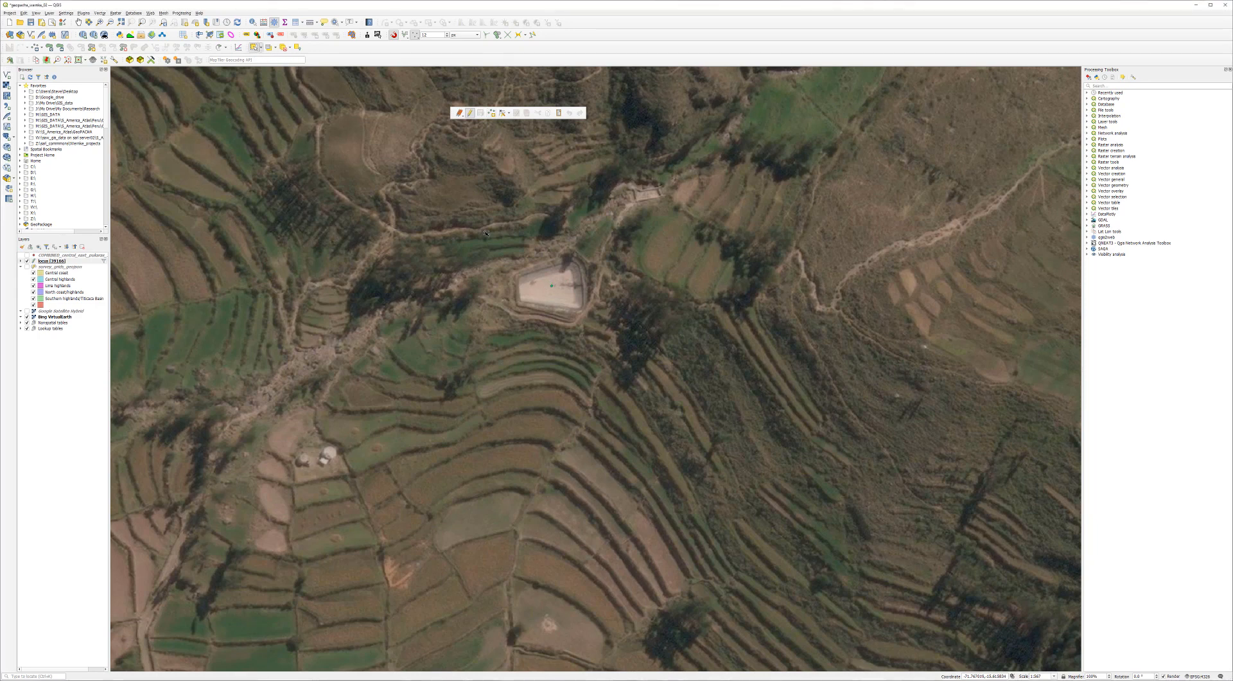
pyautogui.moveTo(529, 265); pyautogui.dragTo(572, 293)
pyautogui.rightClick(73, 262)
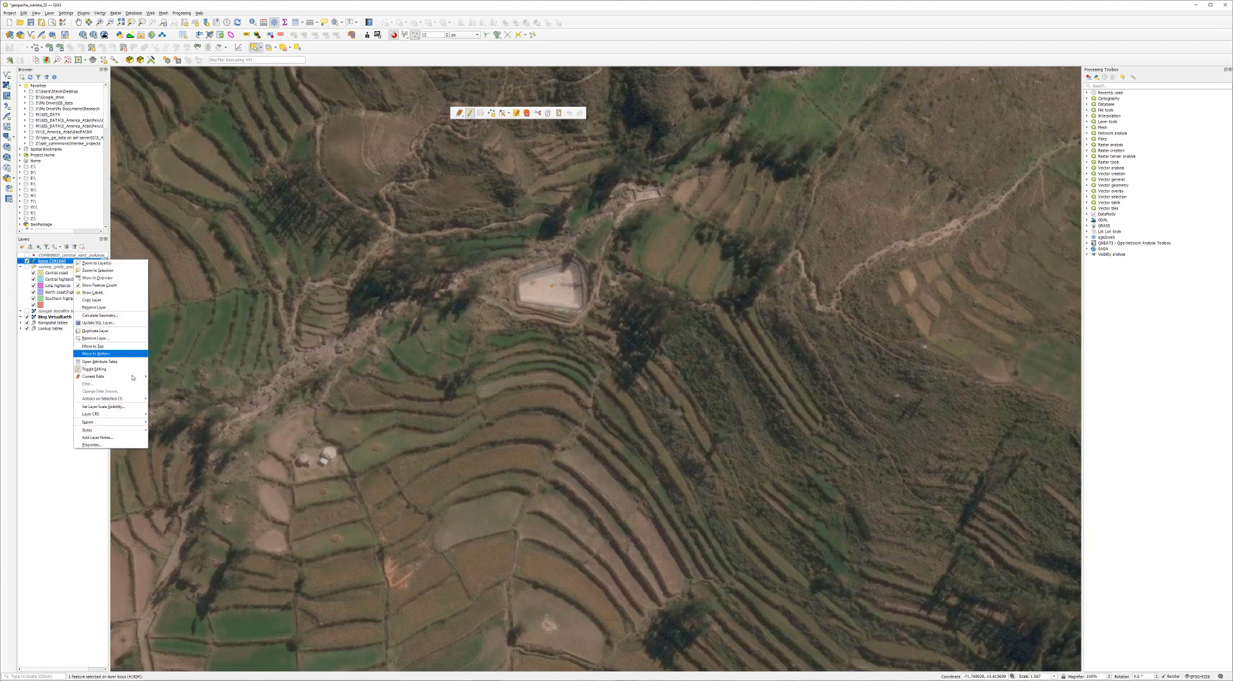
pyautogui.click(134, 363)
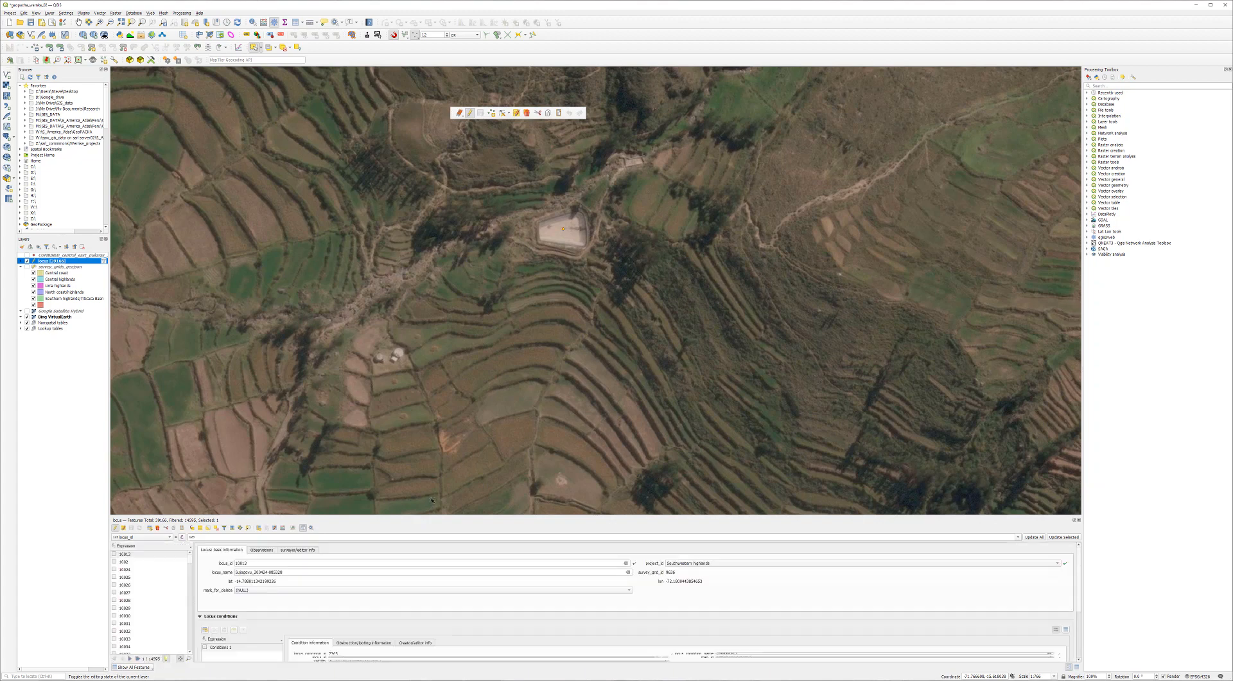
# Enlarge the docked attribute table and filter it to show only the selected features
pyautogui.moveTo(432, 515); pyautogui.dragTo(443, 494)
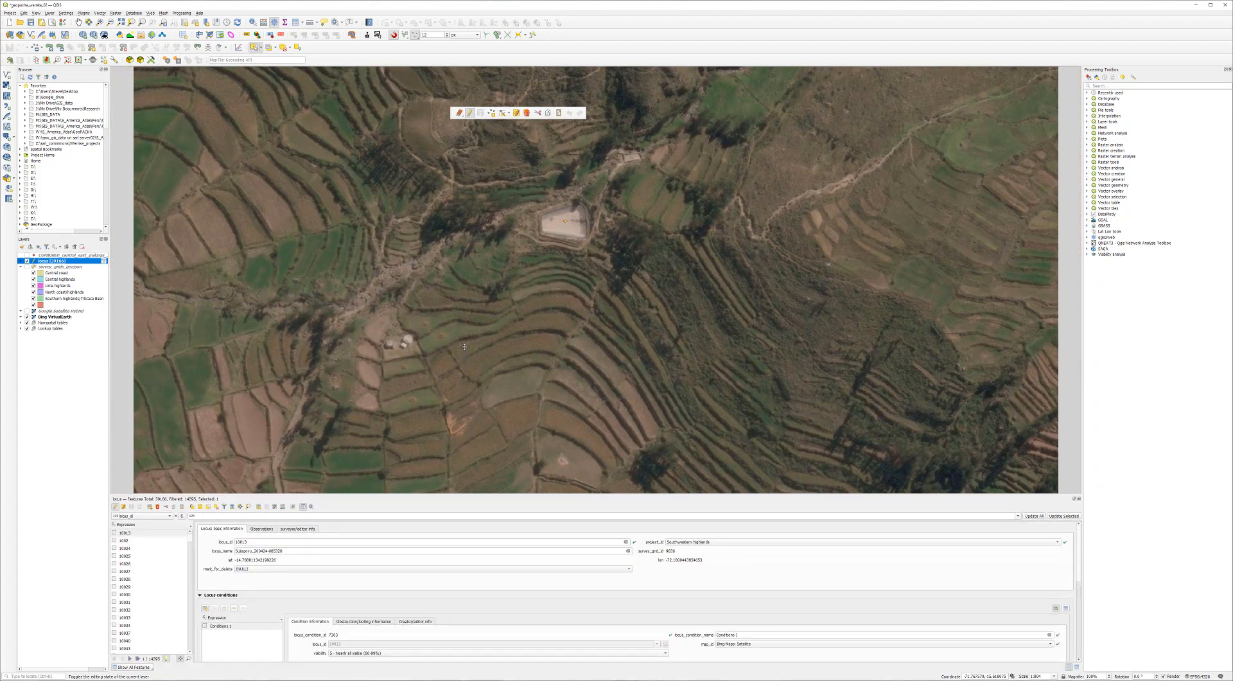
pyautogui.moveTo(466, 315); pyautogui.dragTo(447, 354)
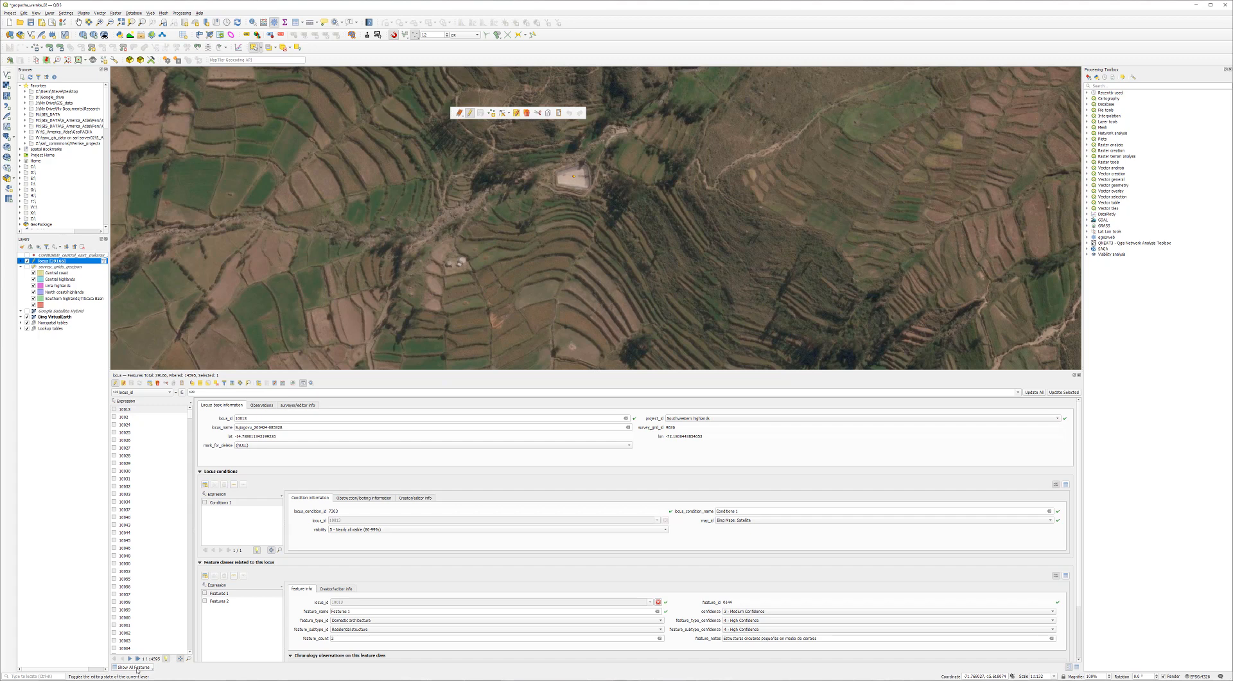
pyautogui.click(137, 667)
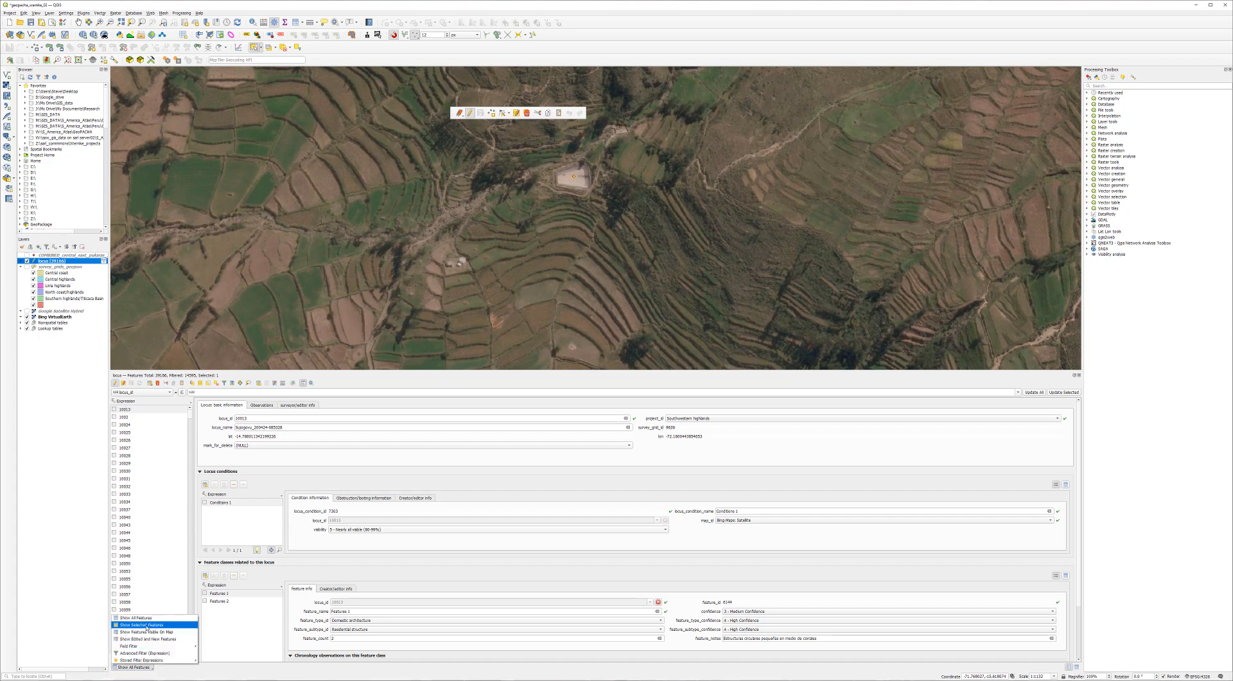
pyautogui.press('Escape')
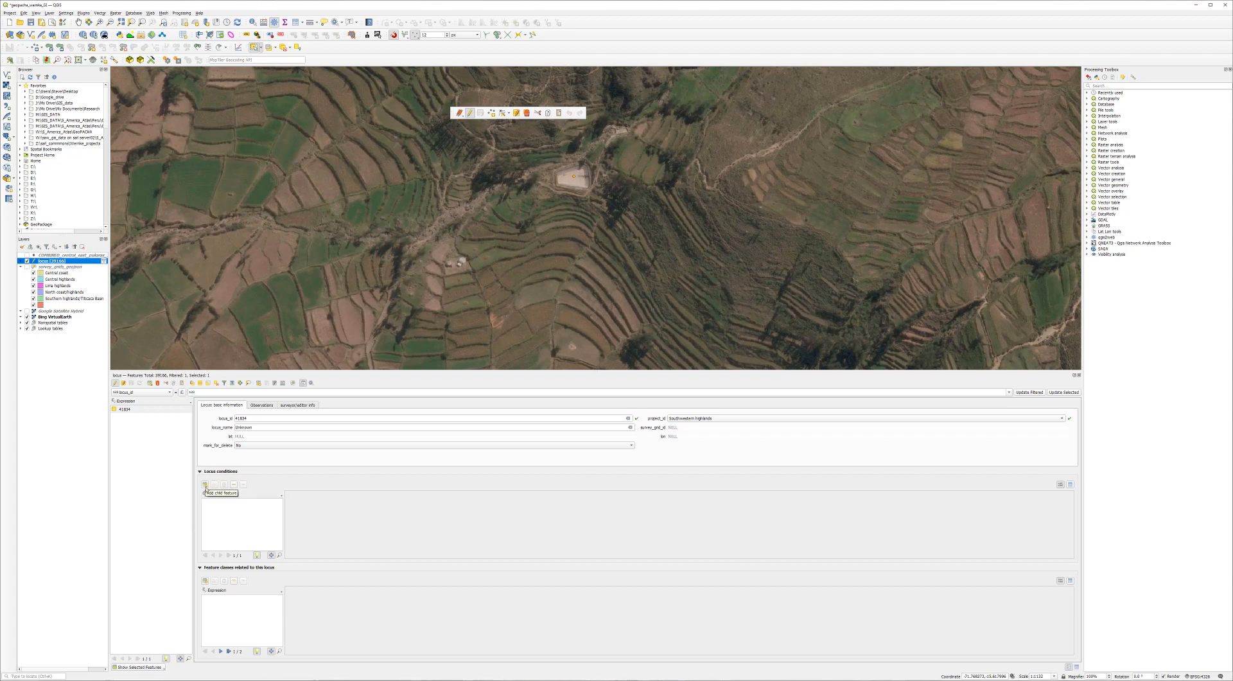
# Add a condition record to the locus with visibility No obstruction (100% visible) and map Bing Maps Satellite
pyautogui.click(205, 485)
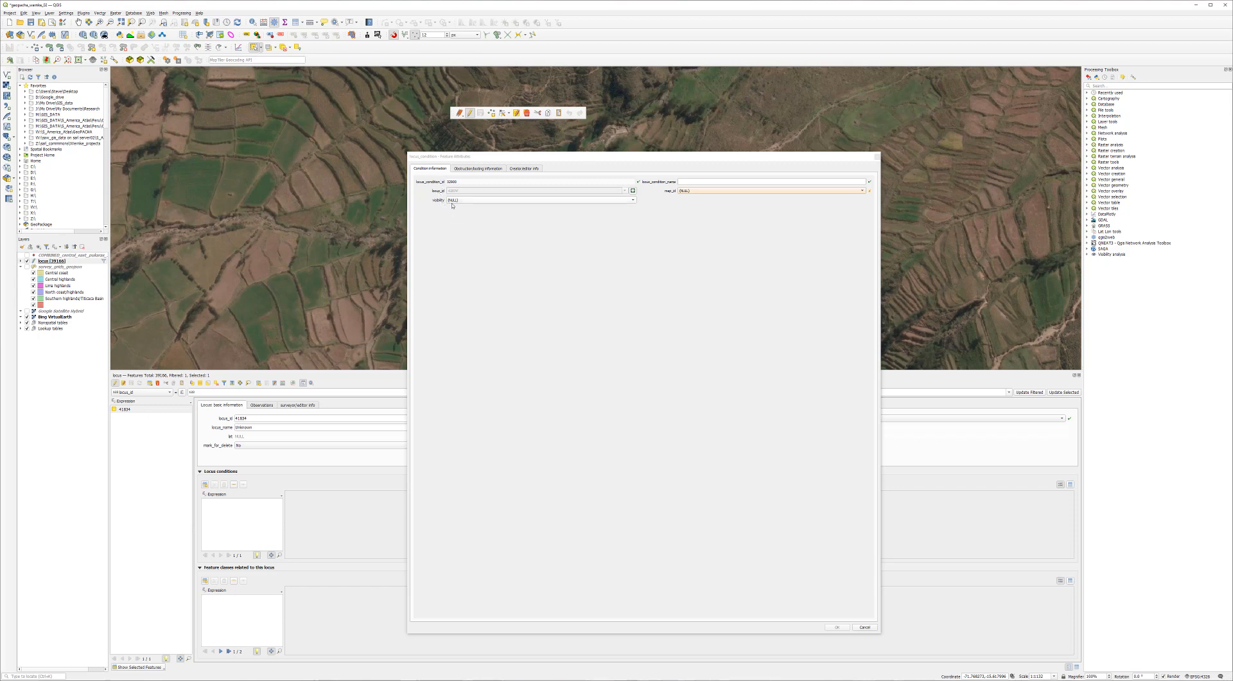
pyautogui.click(546, 200)
pyautogui.click(533, 194)
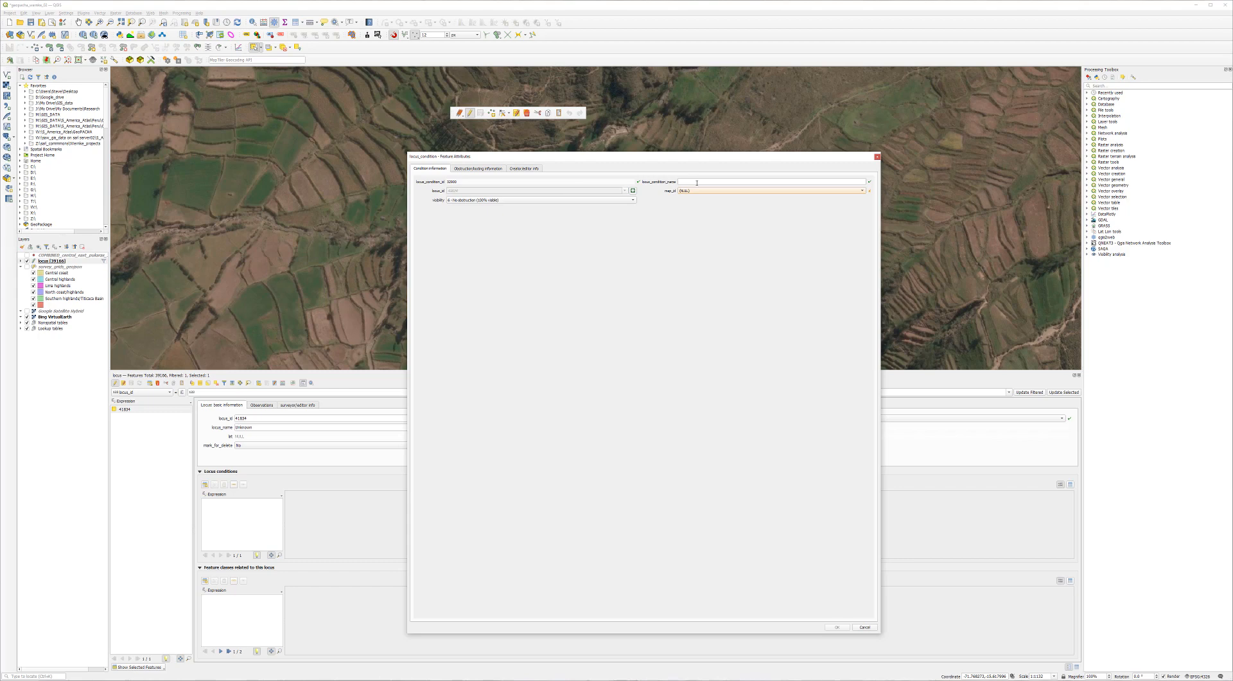
pyautogui.click(697, 183)
pyautogui.click(709, 190)
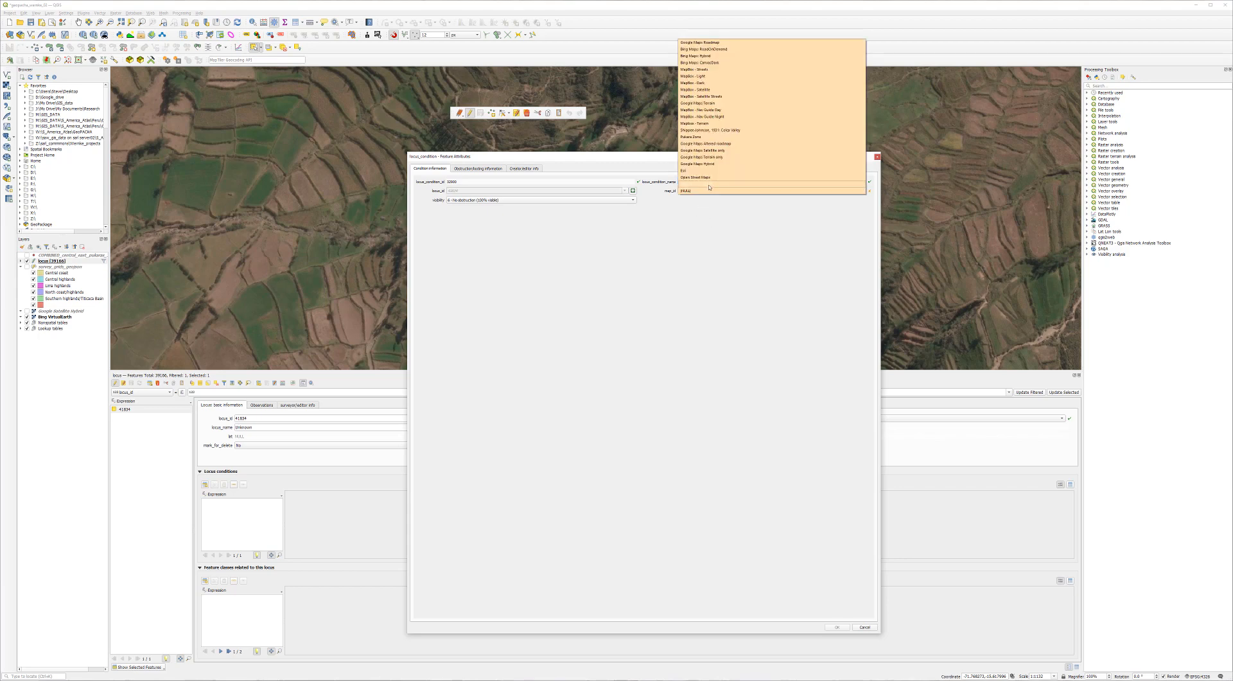
pyautogui.click(712, 184)
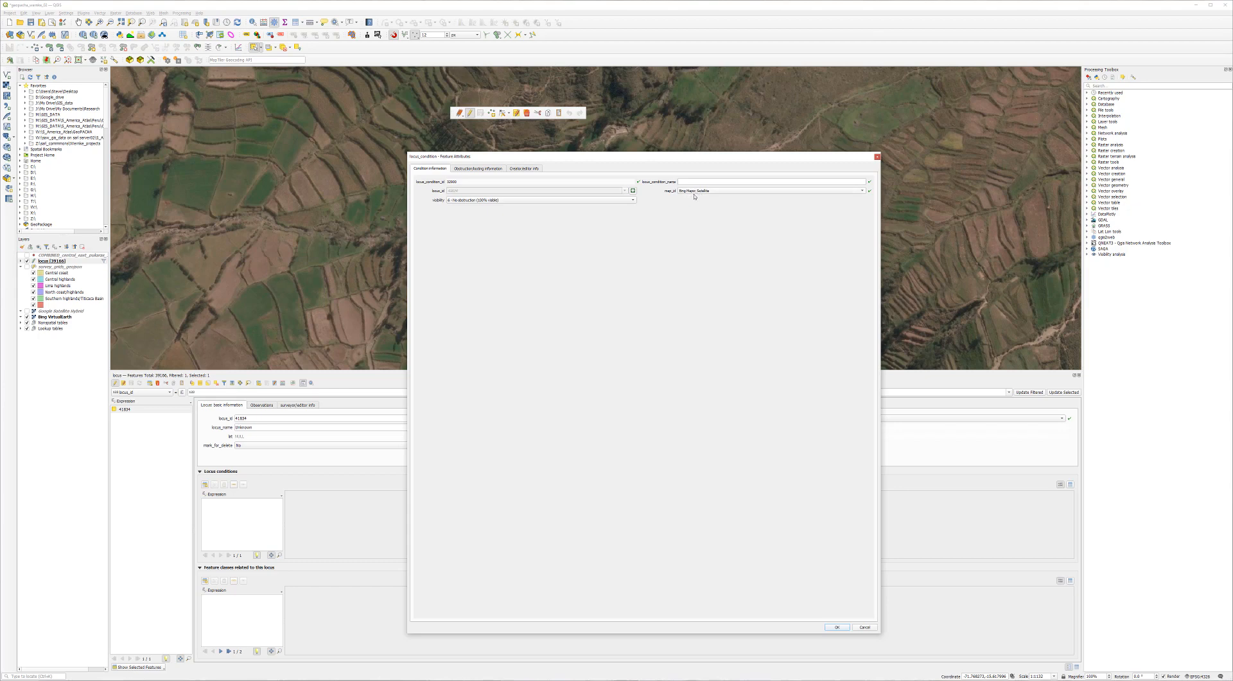
# Set the condition's obstruction type to Other, choose its looting status, check the creator/editor information and accept the record
pyautogui.click(486, 170)
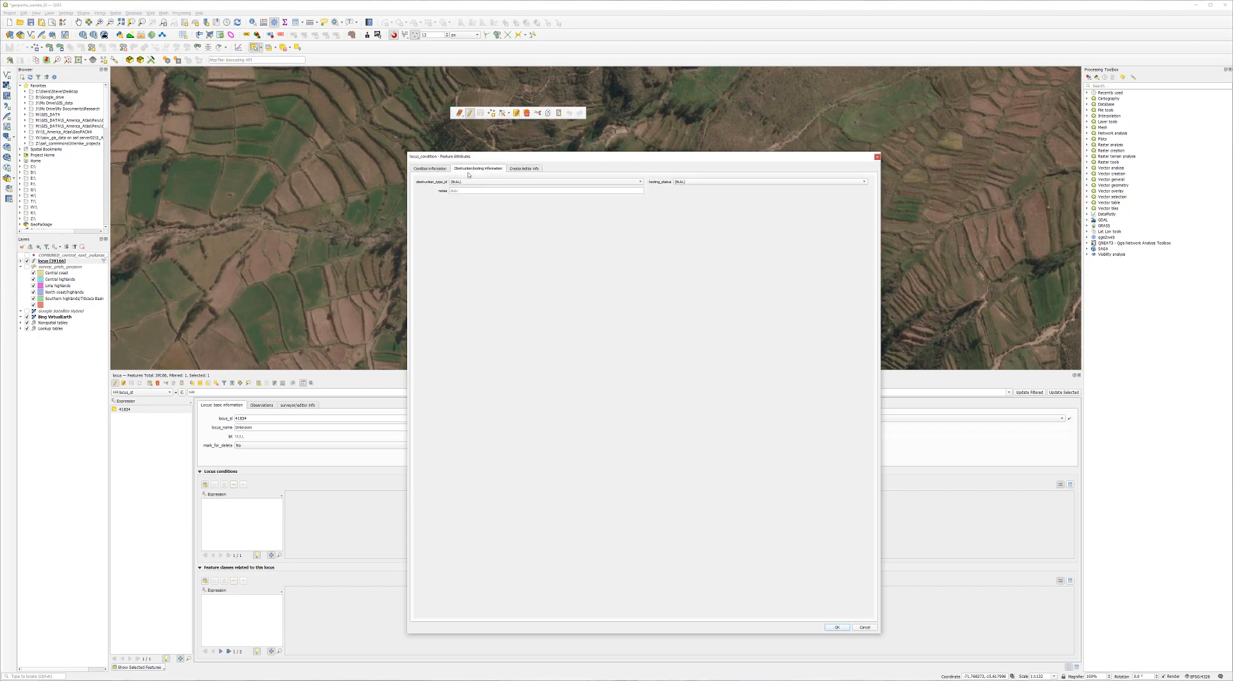
pyautogui.click(467, 183)
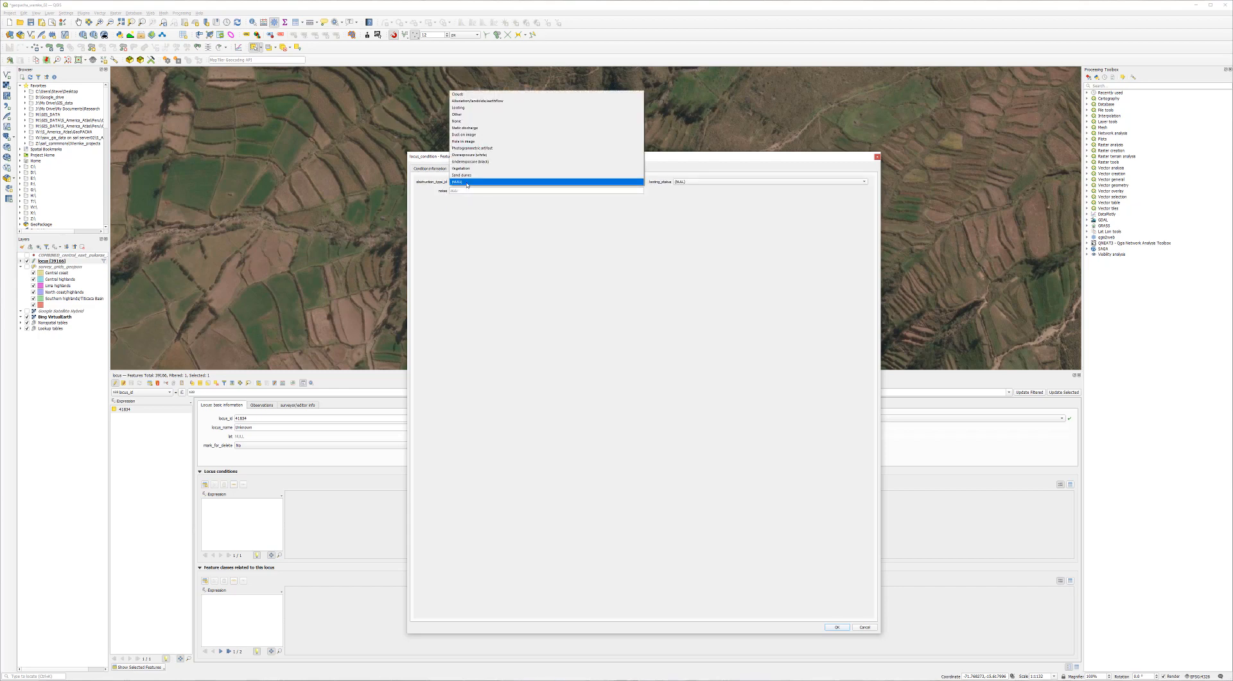
pyautogui.click(487, 114)
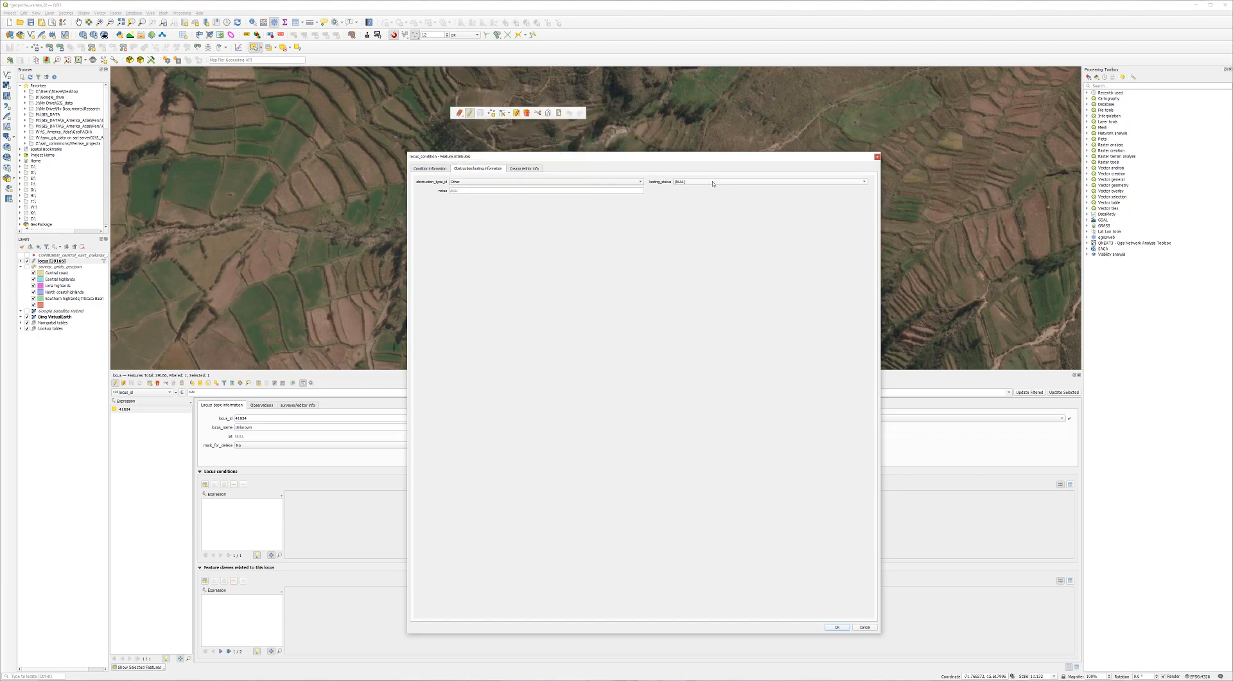
pyautogui.click(712, 183)
pyautogui.click(711, 172)
pyautogui.click(523, 168)
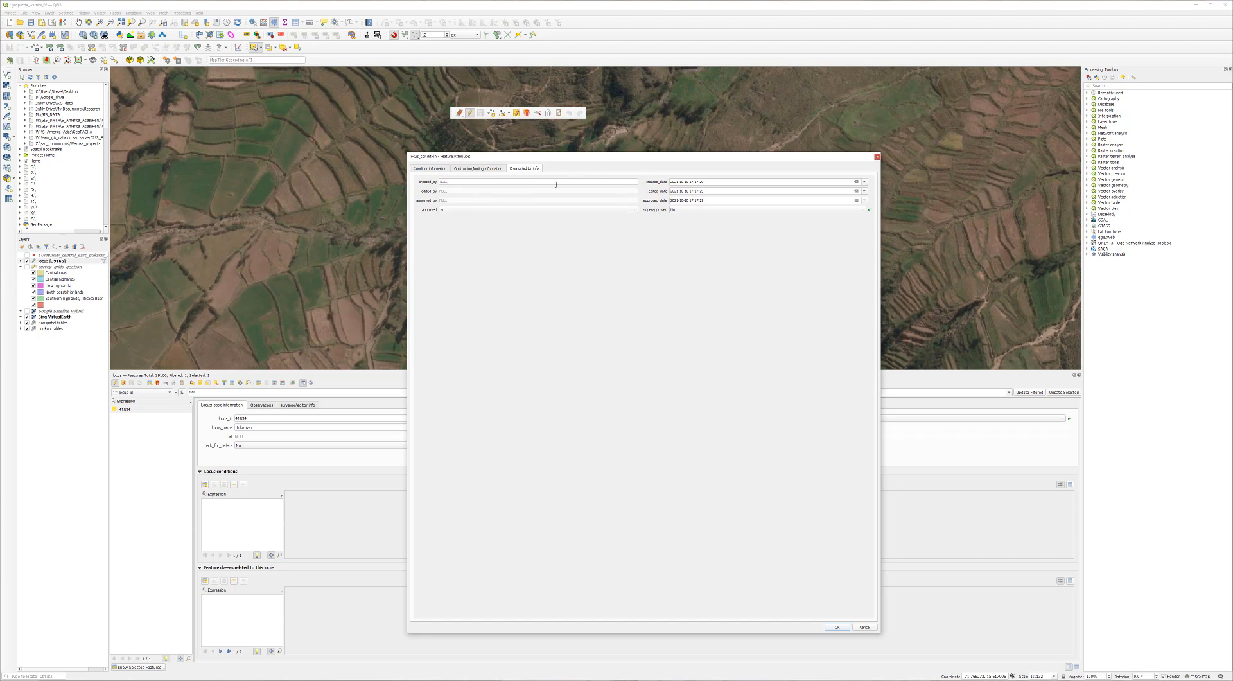
pyautogui.click(837, 627)
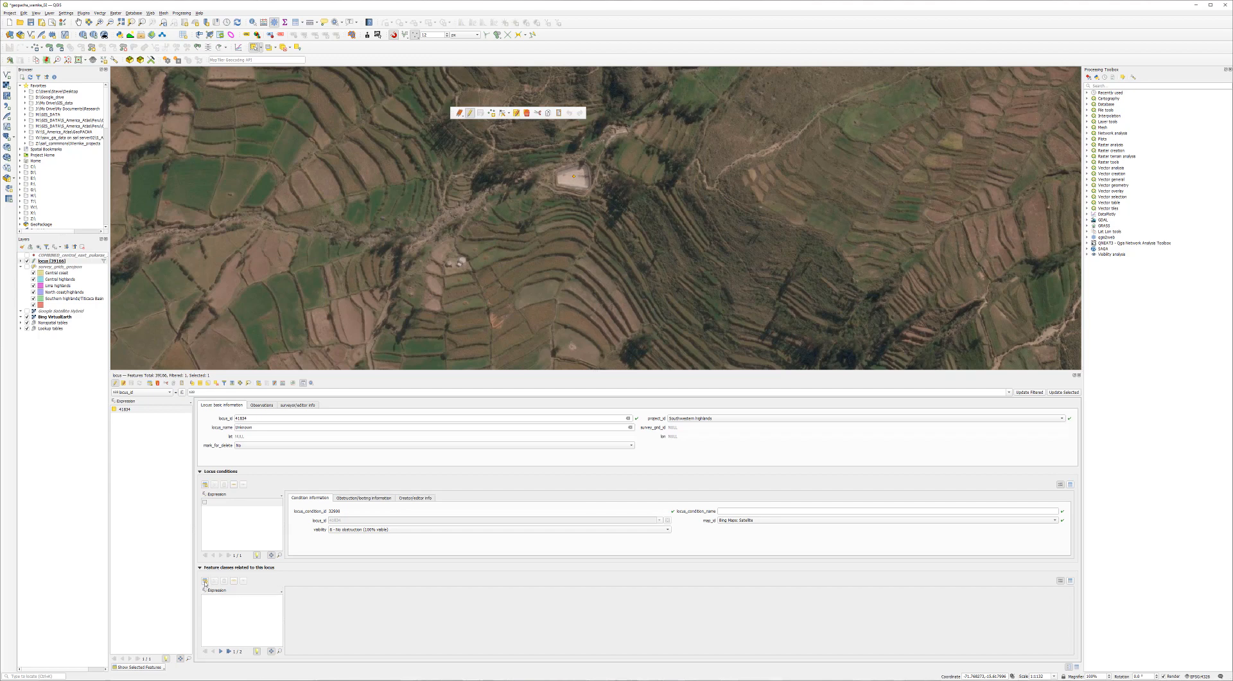
# Add a related feature record named junk, with type Domestic architecture and subtype Residential structure
pyautogui.click(205, 581)
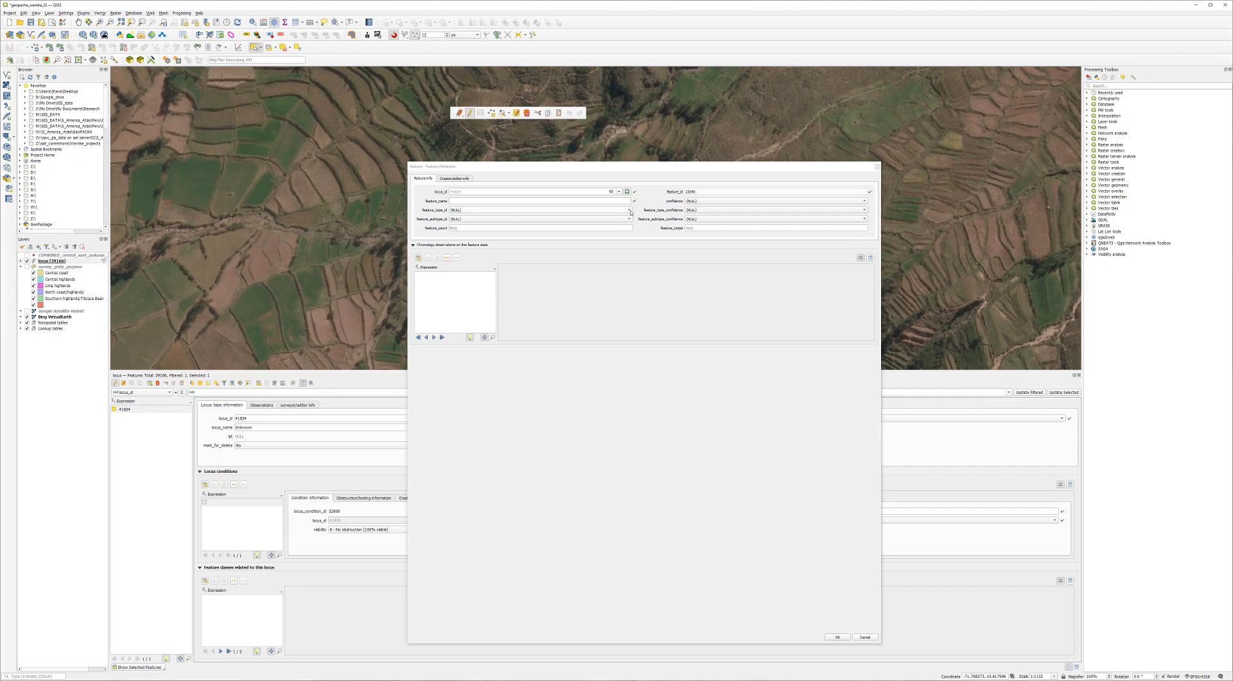
pyautogui.click(597, 202)
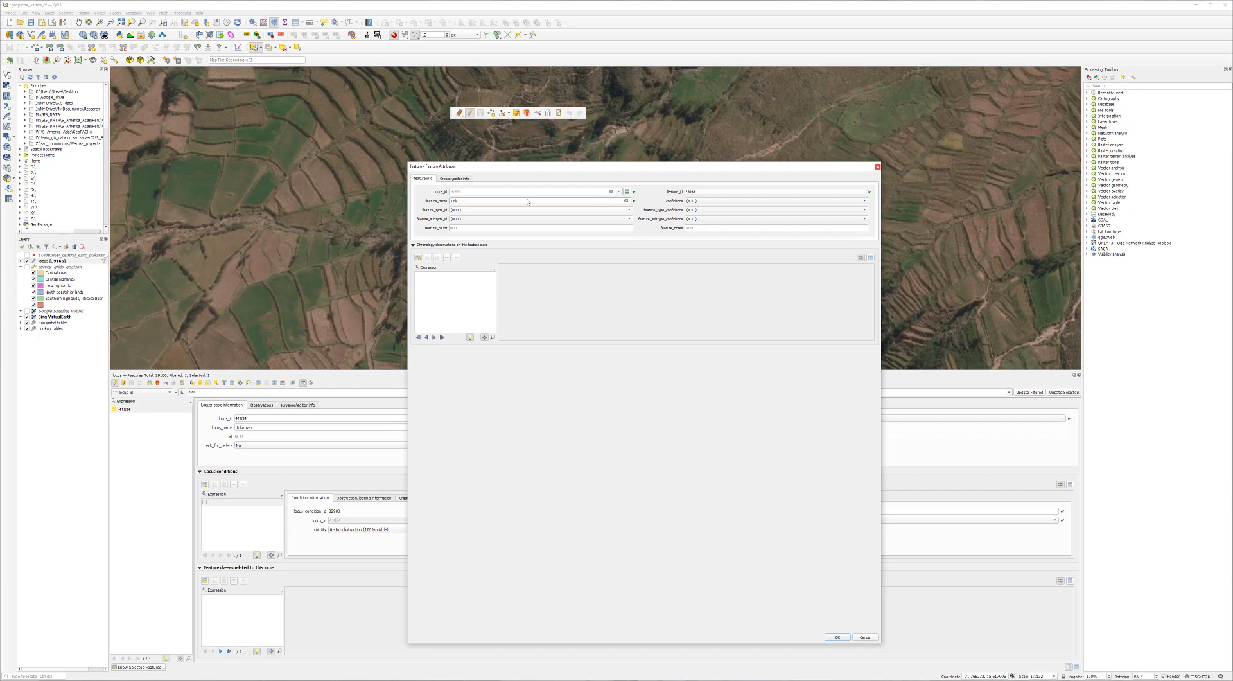
pyautogui.click(496, 211)
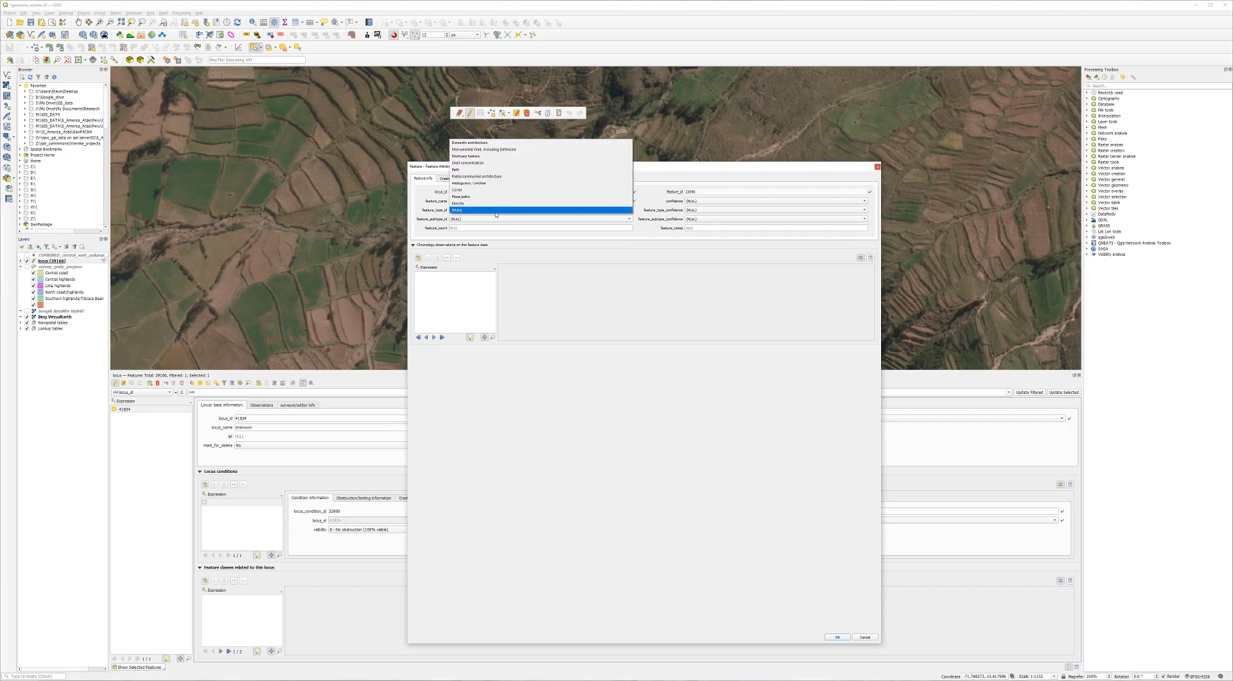
pyautogui.click(478, 142)
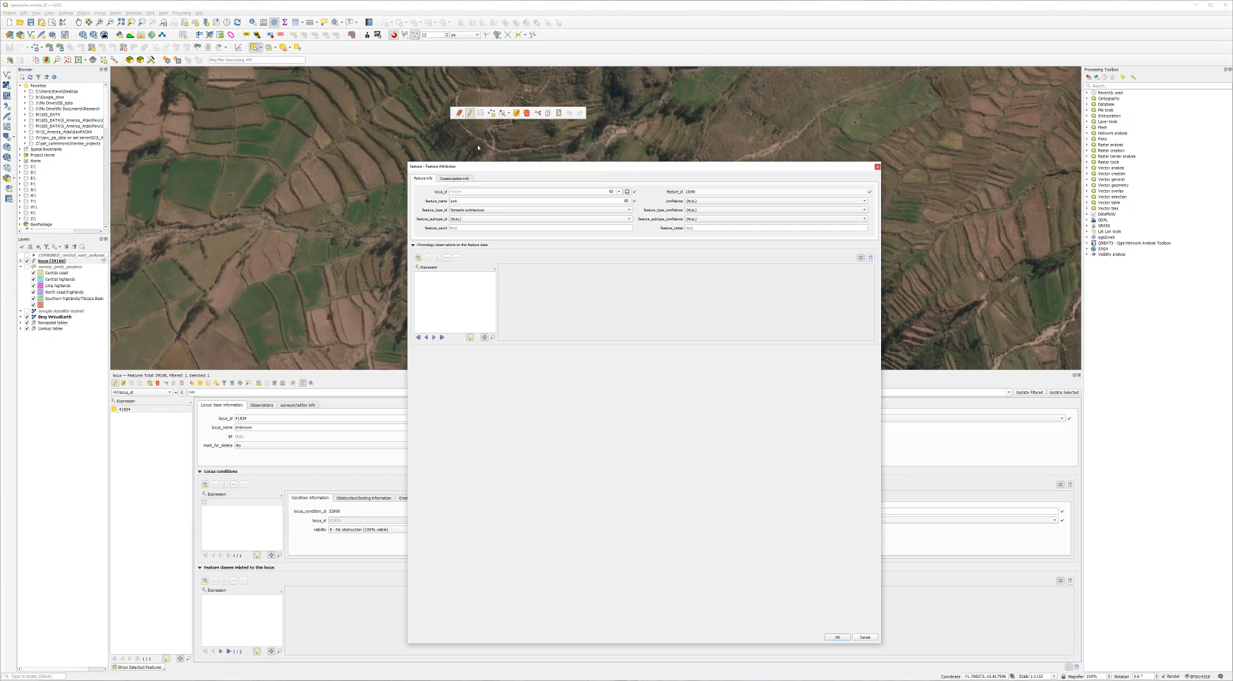
pyautogui.click(482, 220)
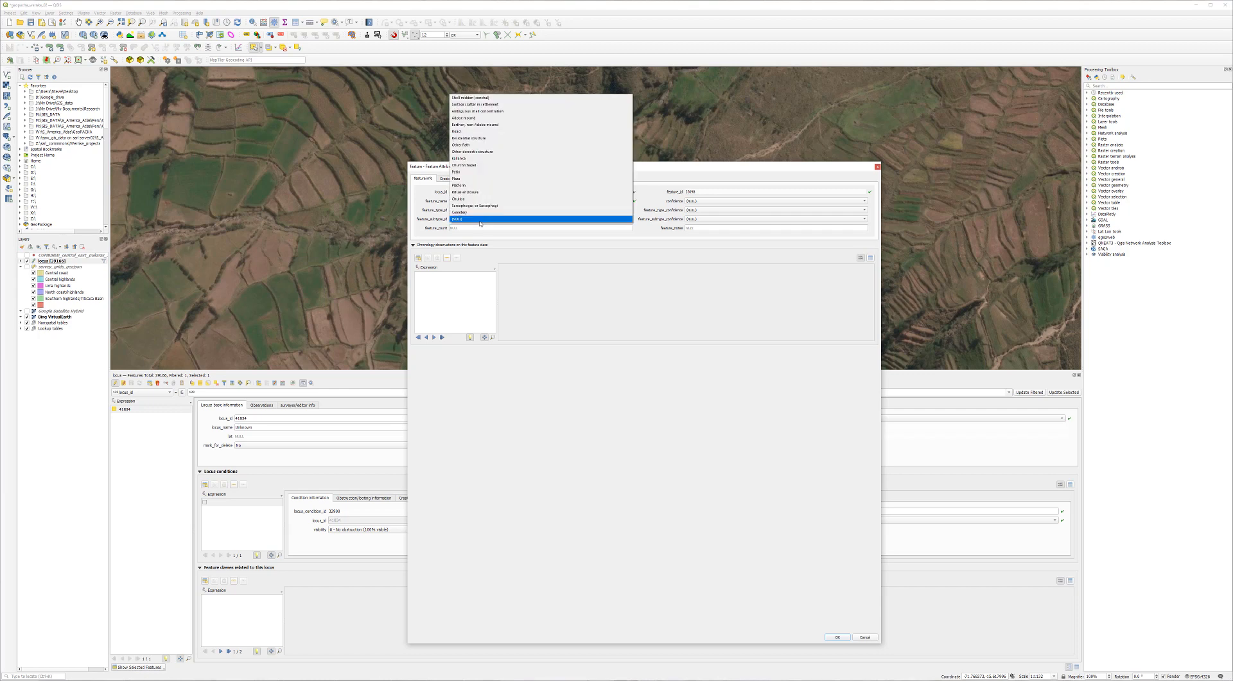
pyautogui.click(475, 138)
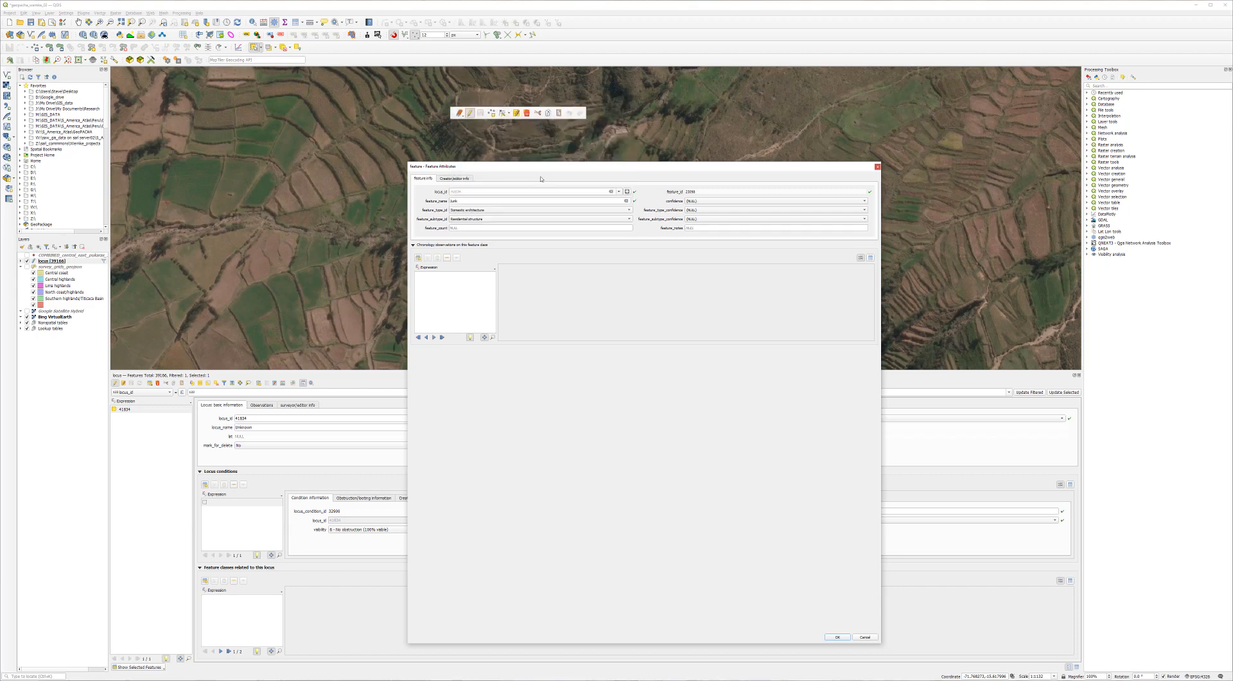
# Set the feature's overall, type and subtype confidence to 1 - Very Low Confidence and accept the record
pyautogui.click(707, 203)
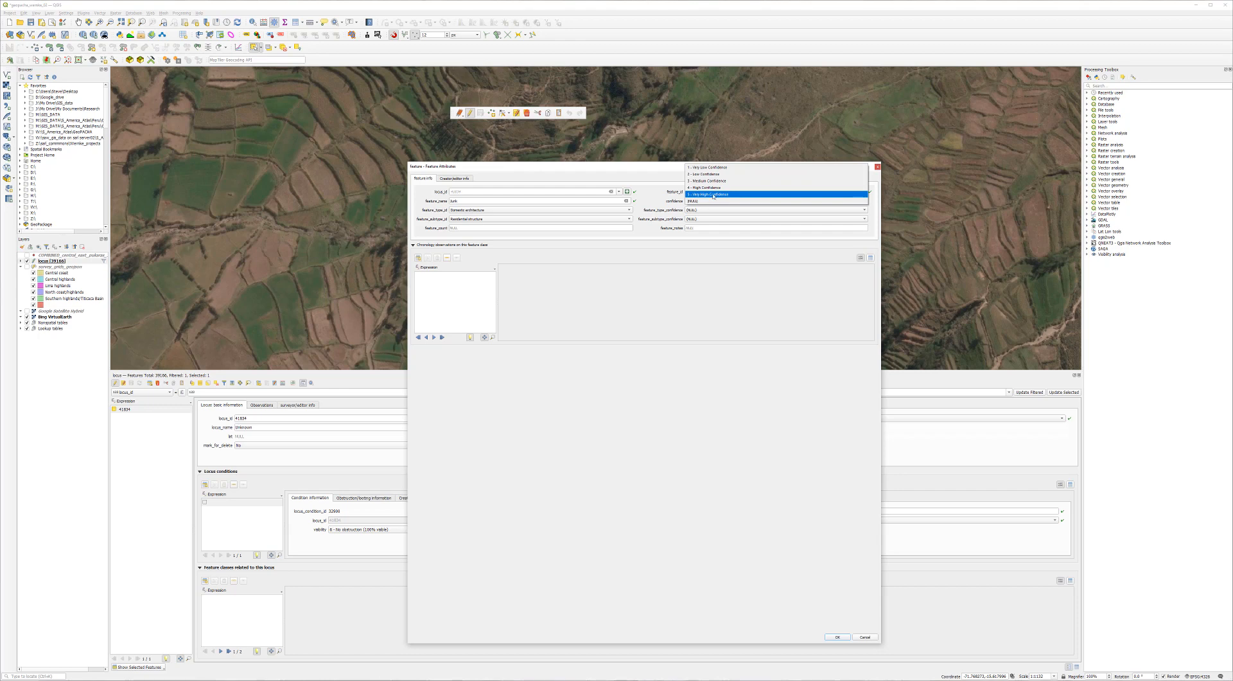
pyautogui.click(711, 168)
pyautogui.click(707, 212)
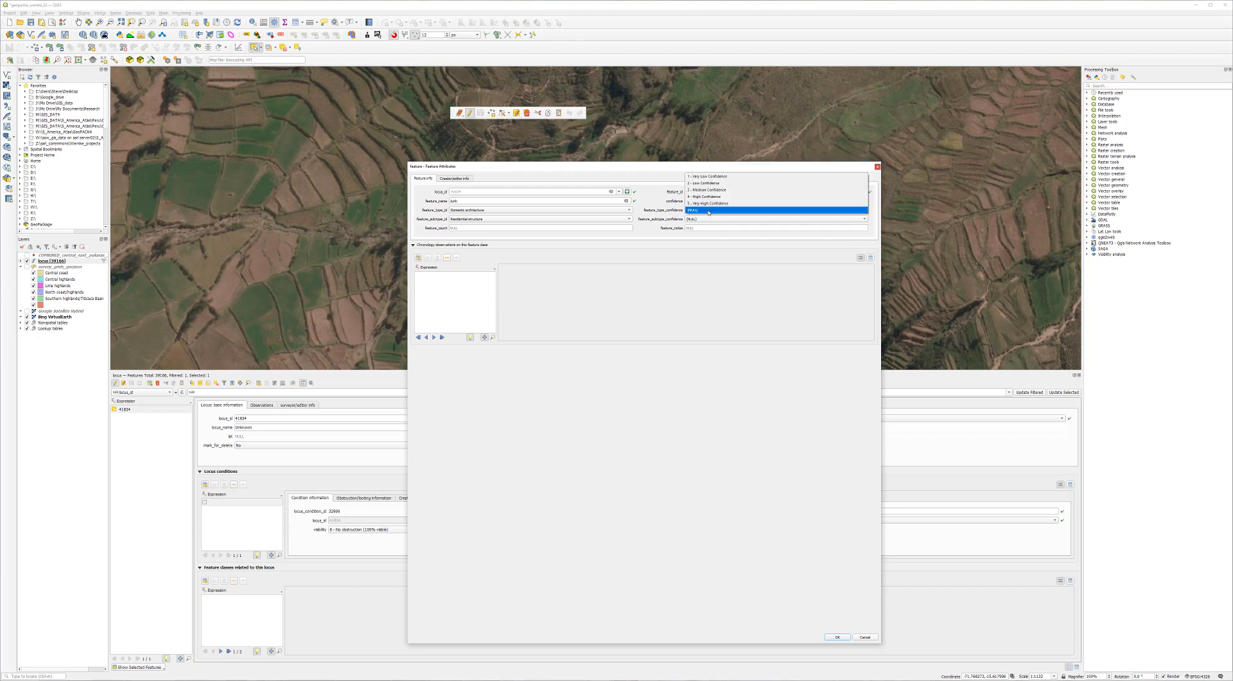
pyautogui.click(717, 177)
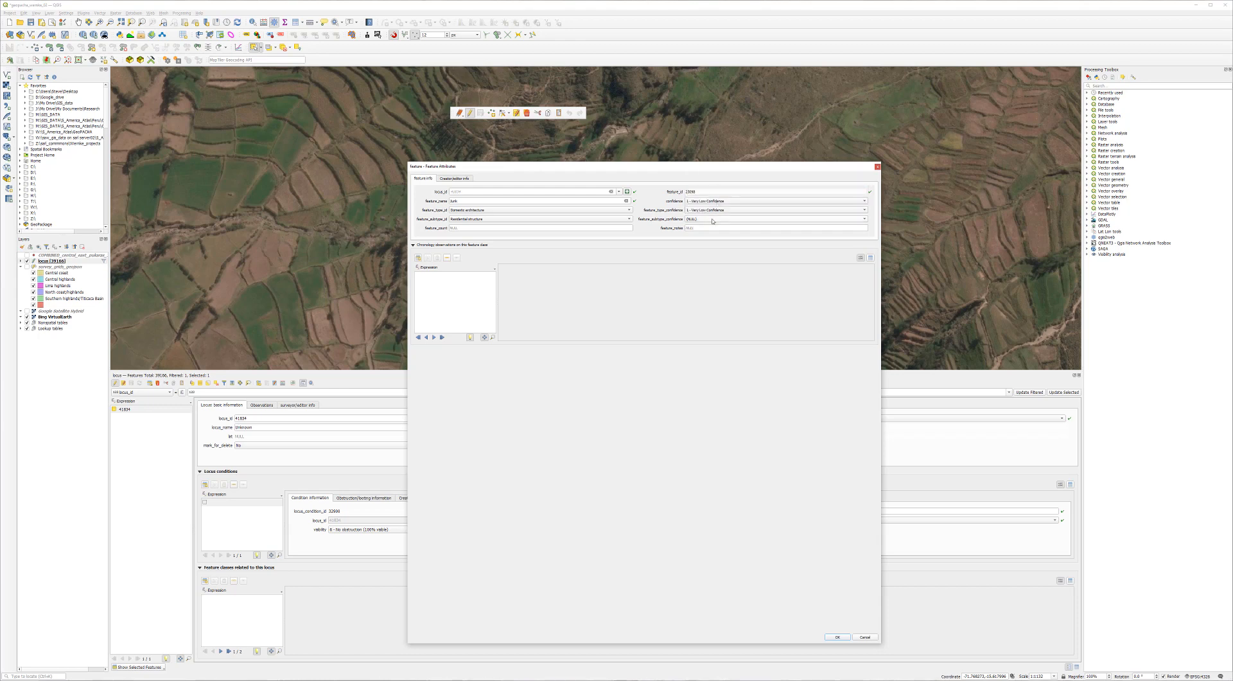
pyautogui.click(712, 221)
pyautogui.click(716, 187)
pyautogui.press('Return')
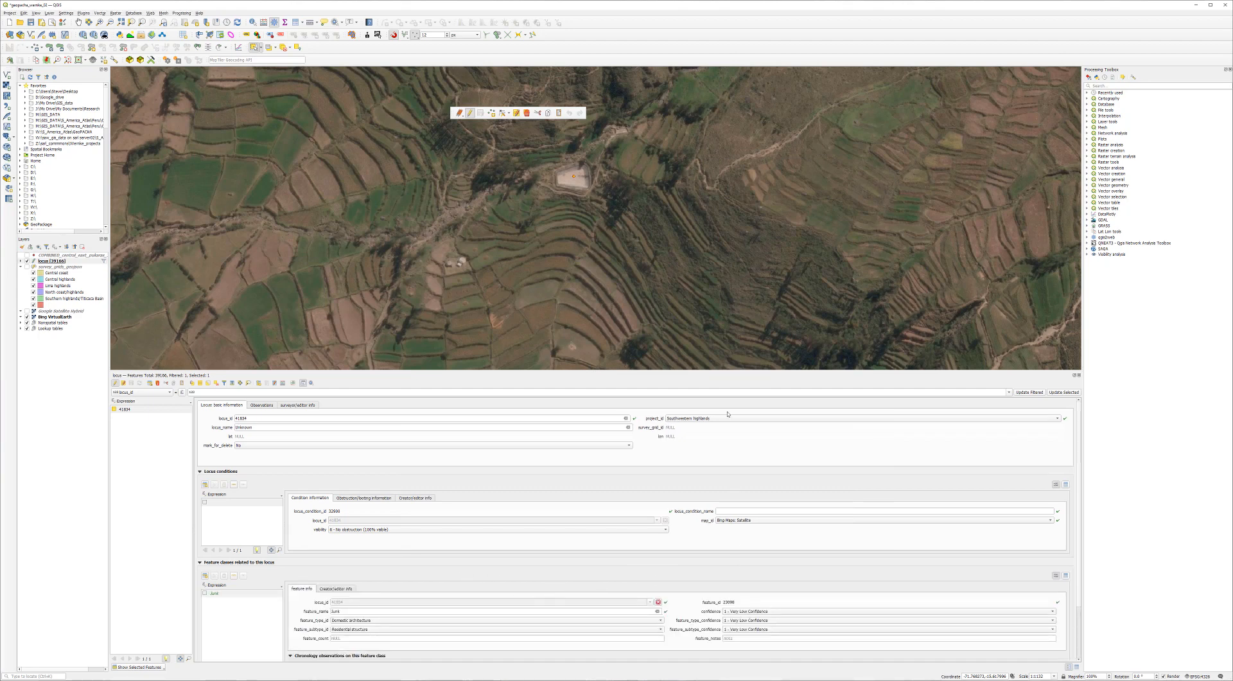
# Save the locus's new related condition and feature records and restart the editing session
pyautogui.click(470, 113)
pyautogui.click(620, 348)
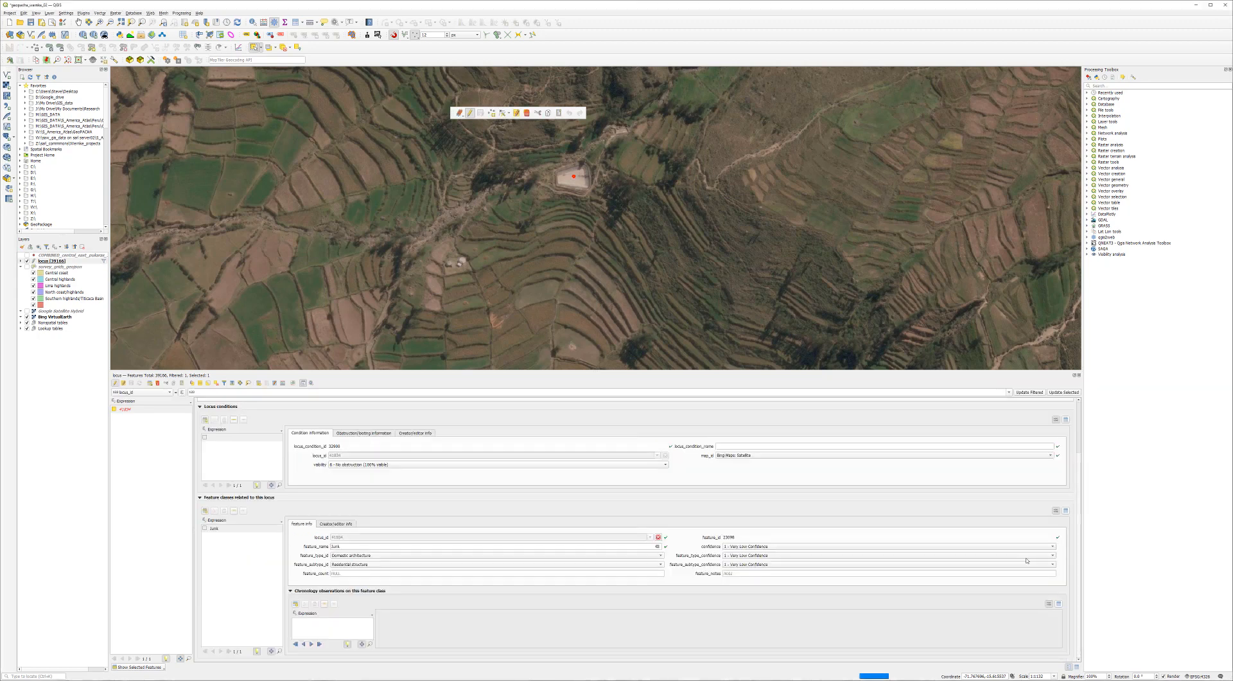
# Add a chronology observation to the feature with Post-Spanish Invasion (ambiguous) and 1 - Very Low Confidence, and accept it
pyautogui.scroll(-1, 1026, 558)
pyautogui.click(295, 603)
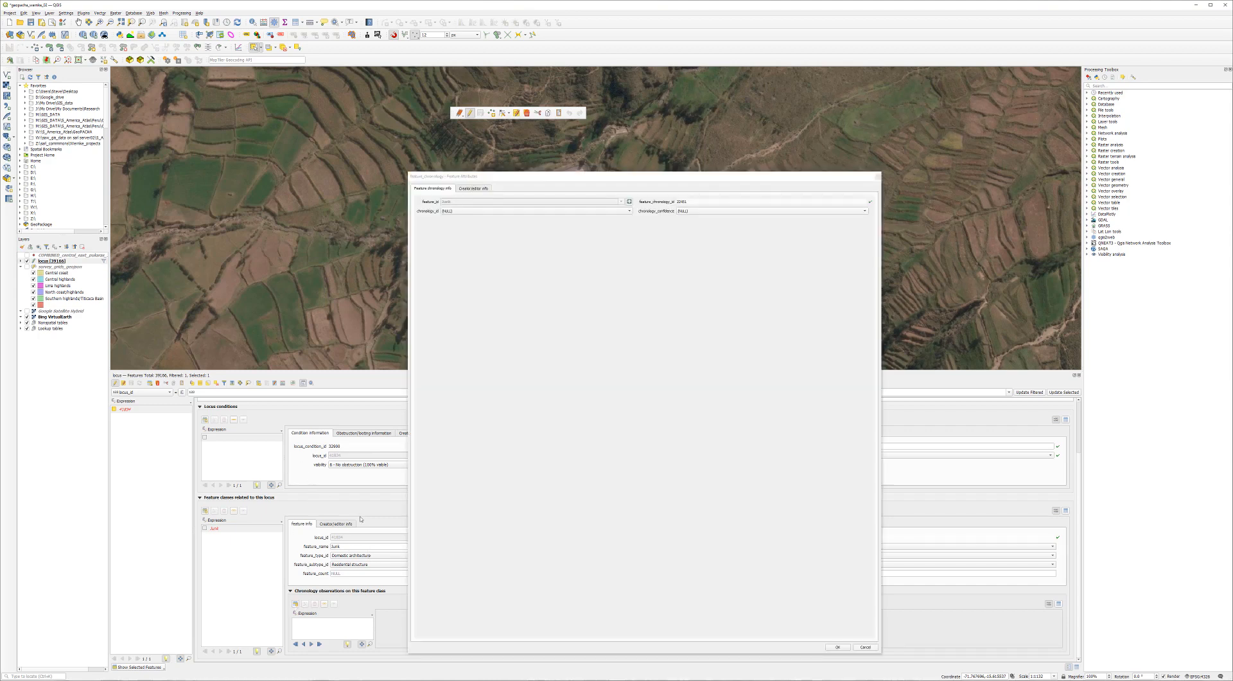
pyautogui.click(459, 211)
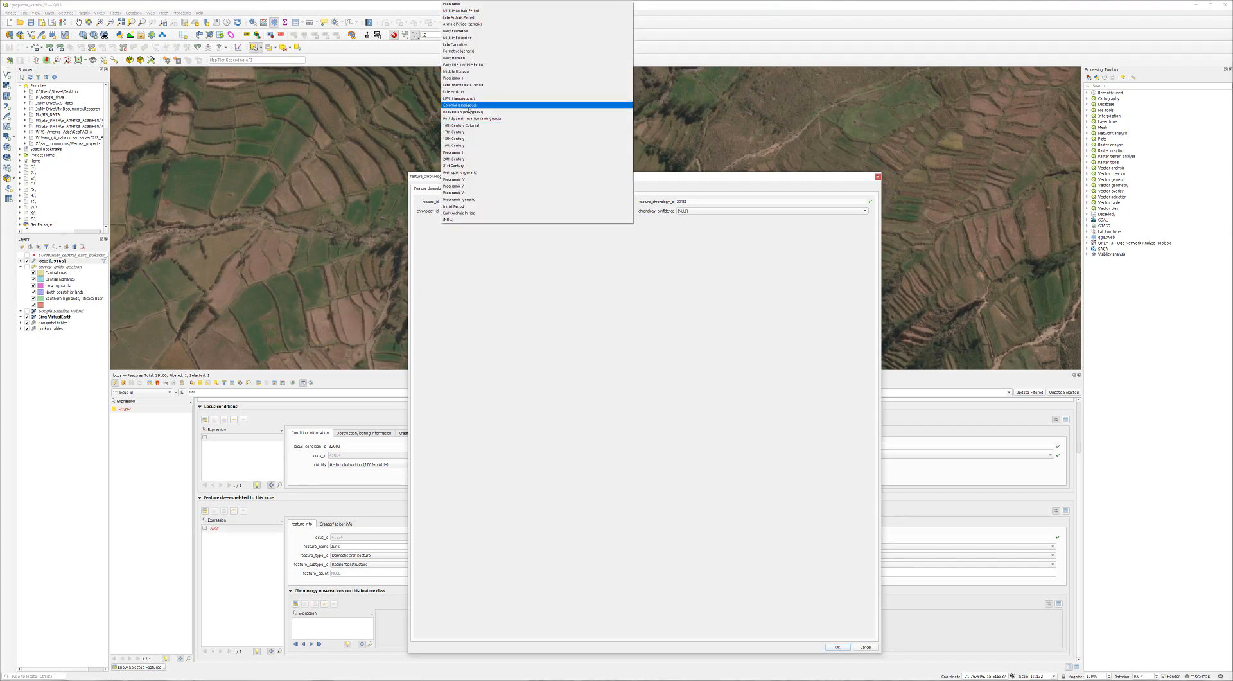
pyautogui.click(473, 119)
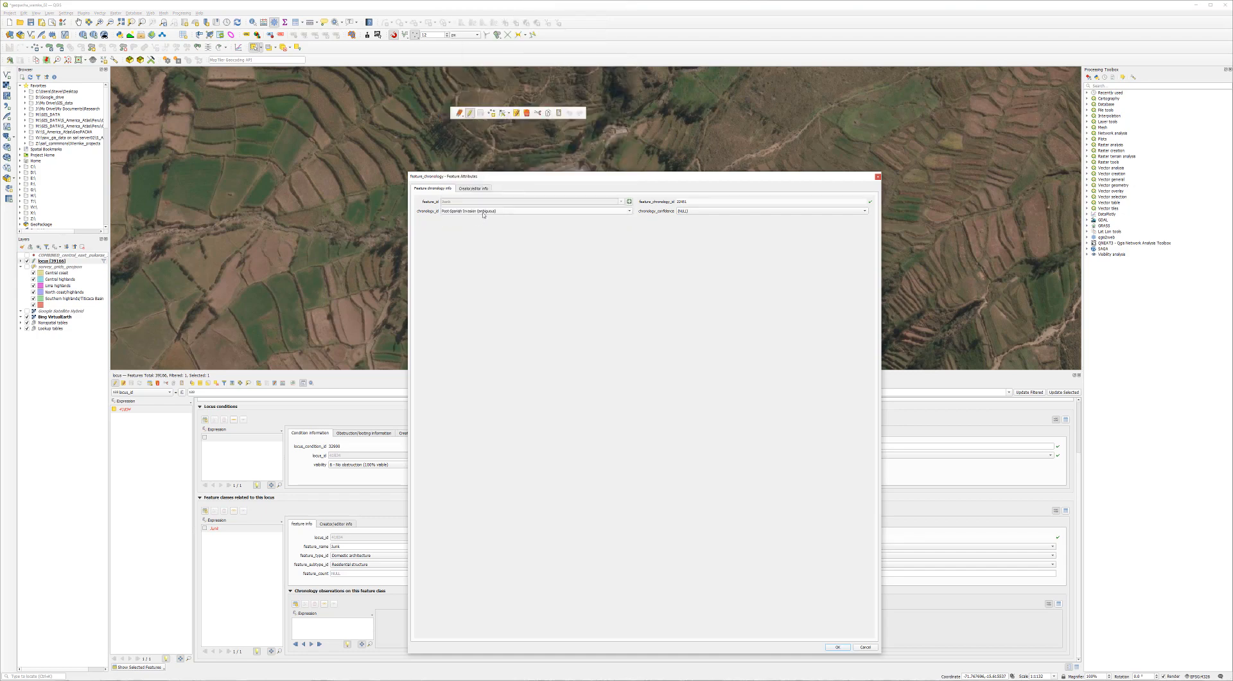
pyautogui.click(724, 213)
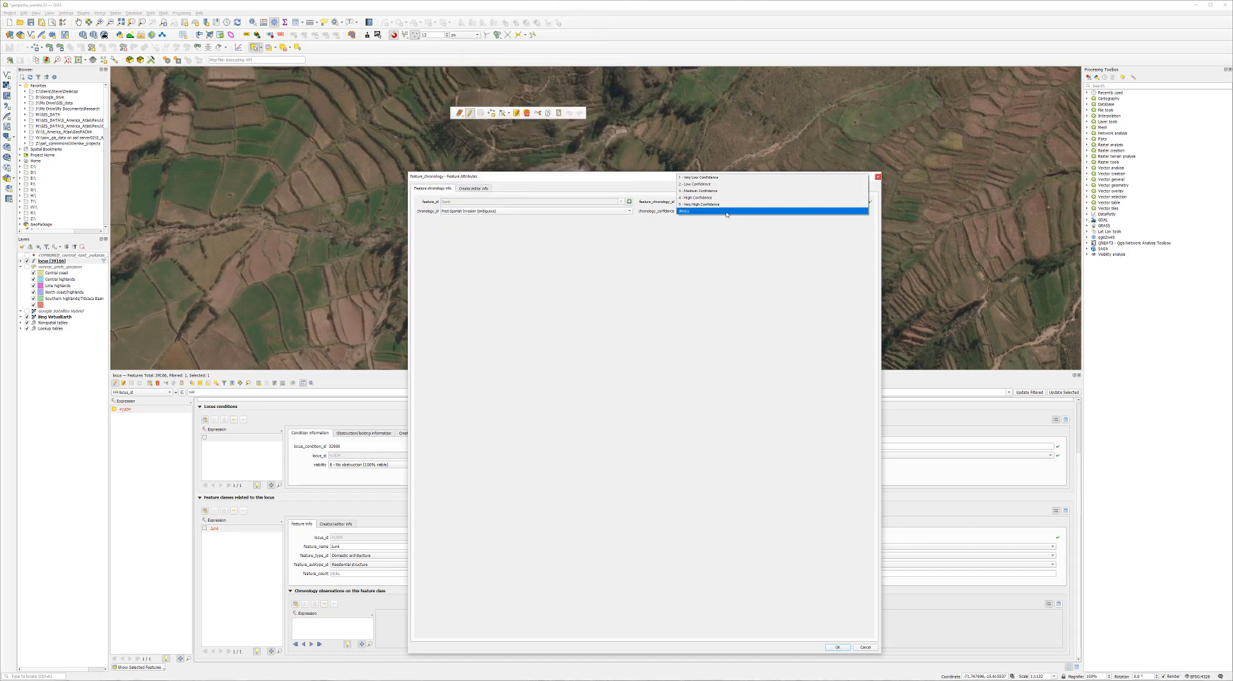
pyautogui.click(720, 180)
pyautogui.click(473, 188)
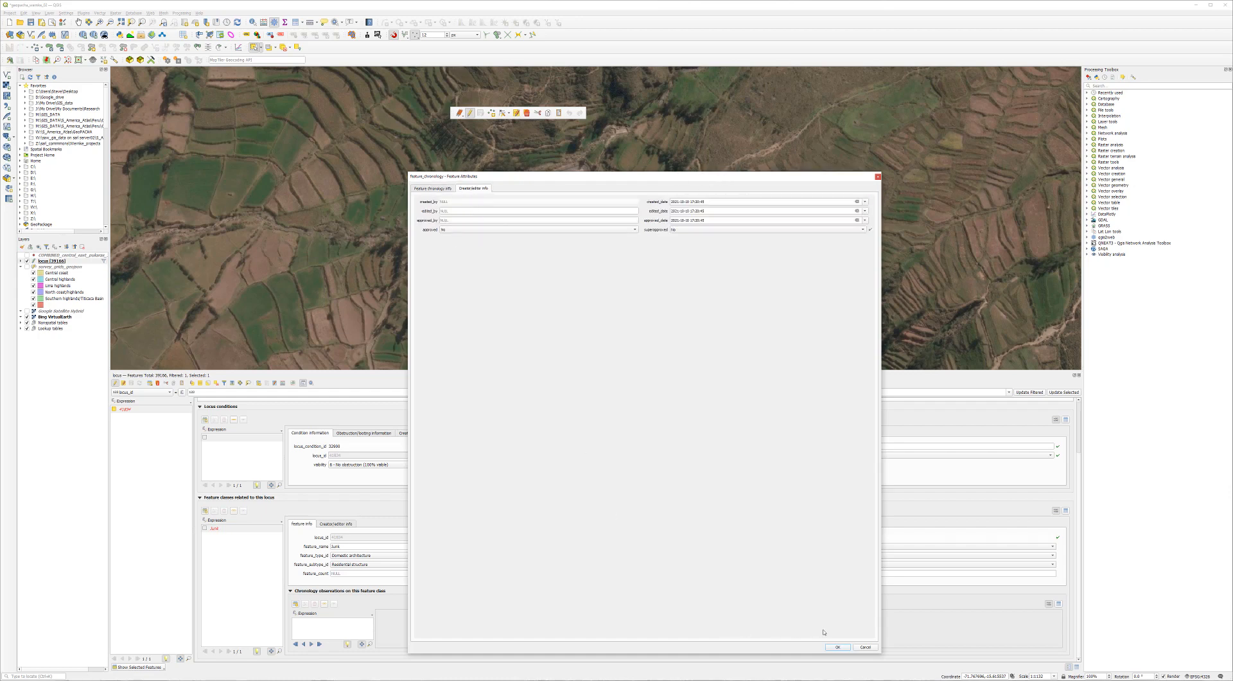
pyautogui.click(837, 648)
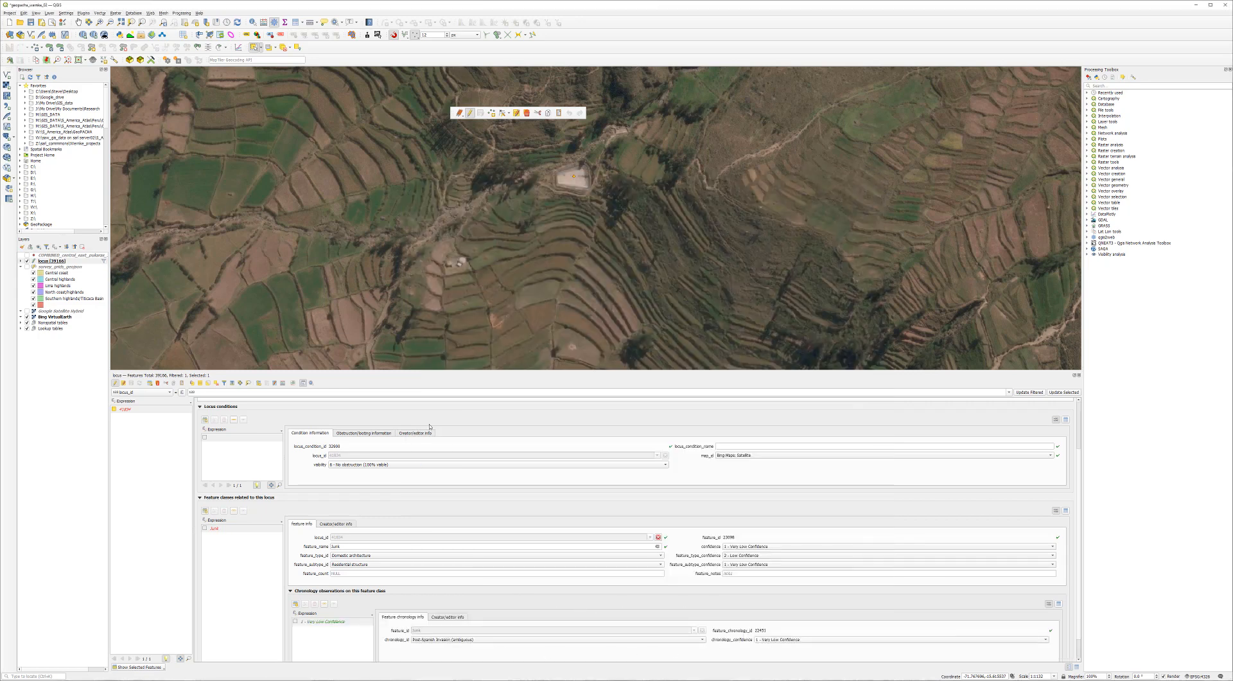
# Stop editing, save the changes to the feature and feature_chronology layers, and review the locus's related records
pyautogui.click(469, 113)
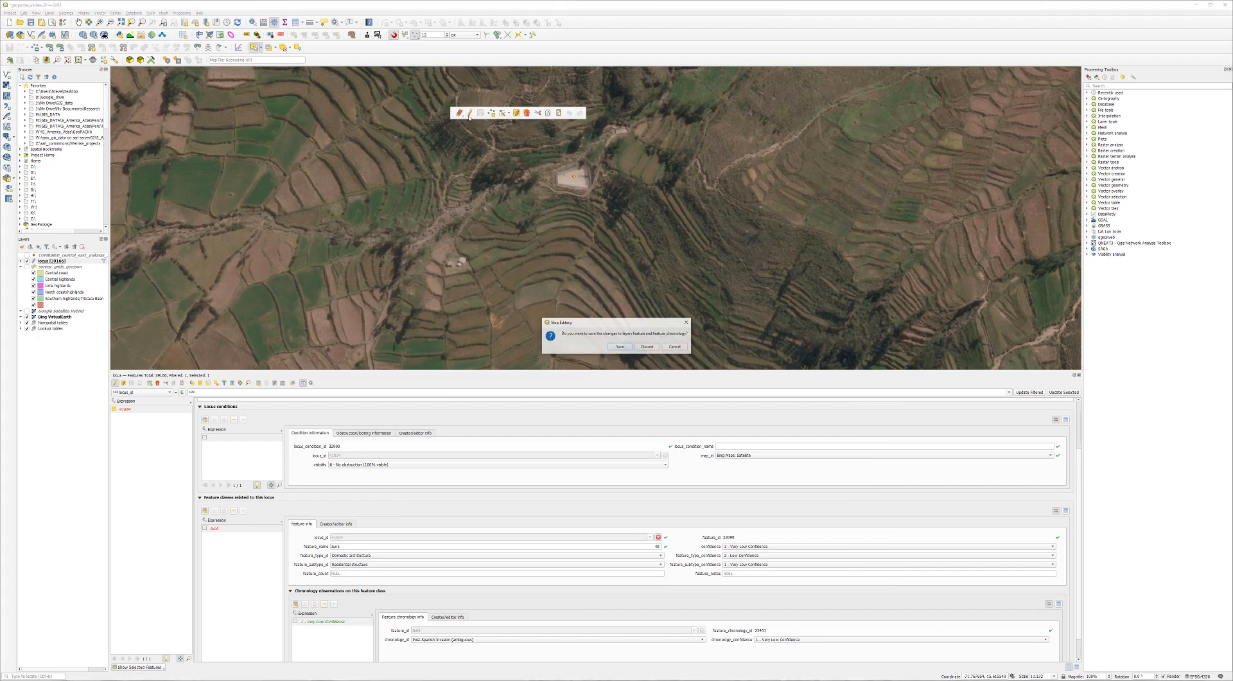
pyautogui.click(620, 347)
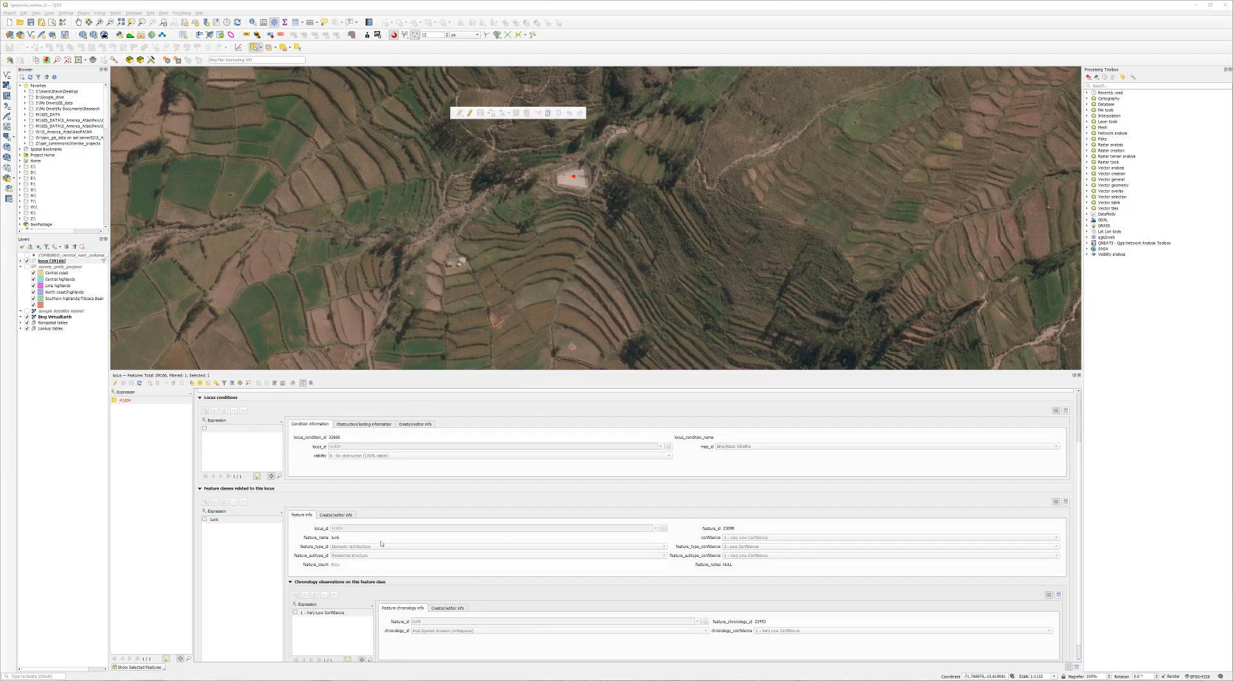
pyautogui.scroll(2, 544, 397)
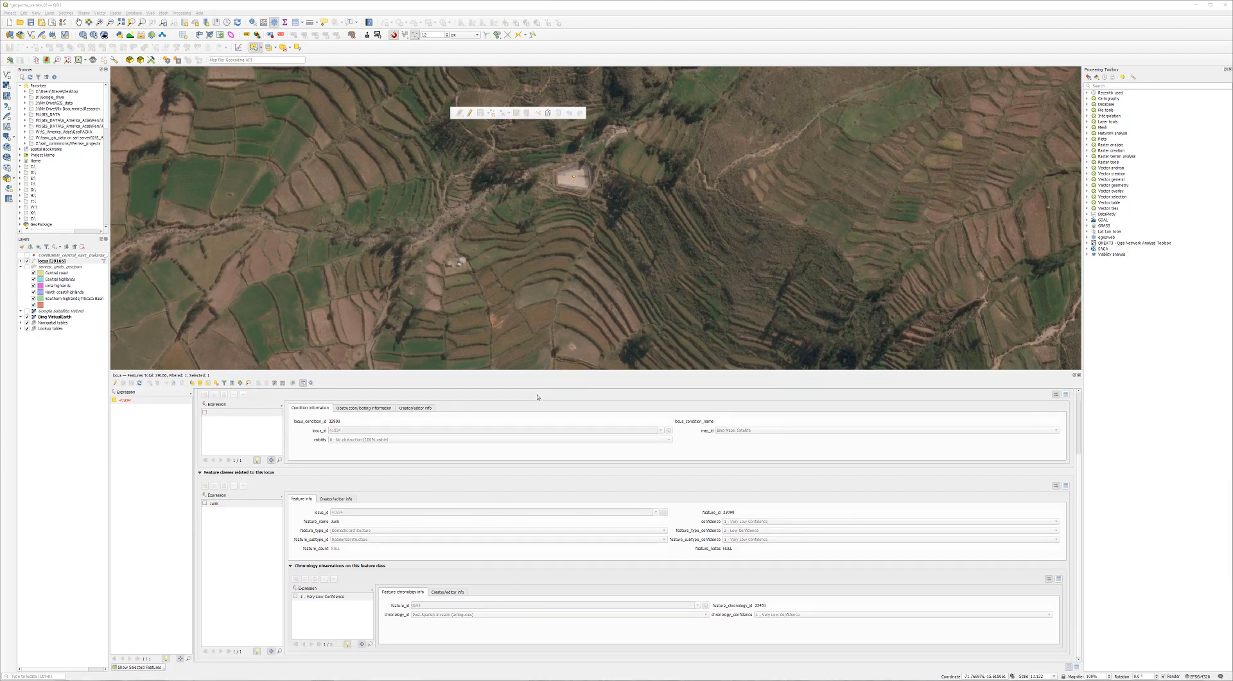
pyautogui.scroll(2, 397, 442)
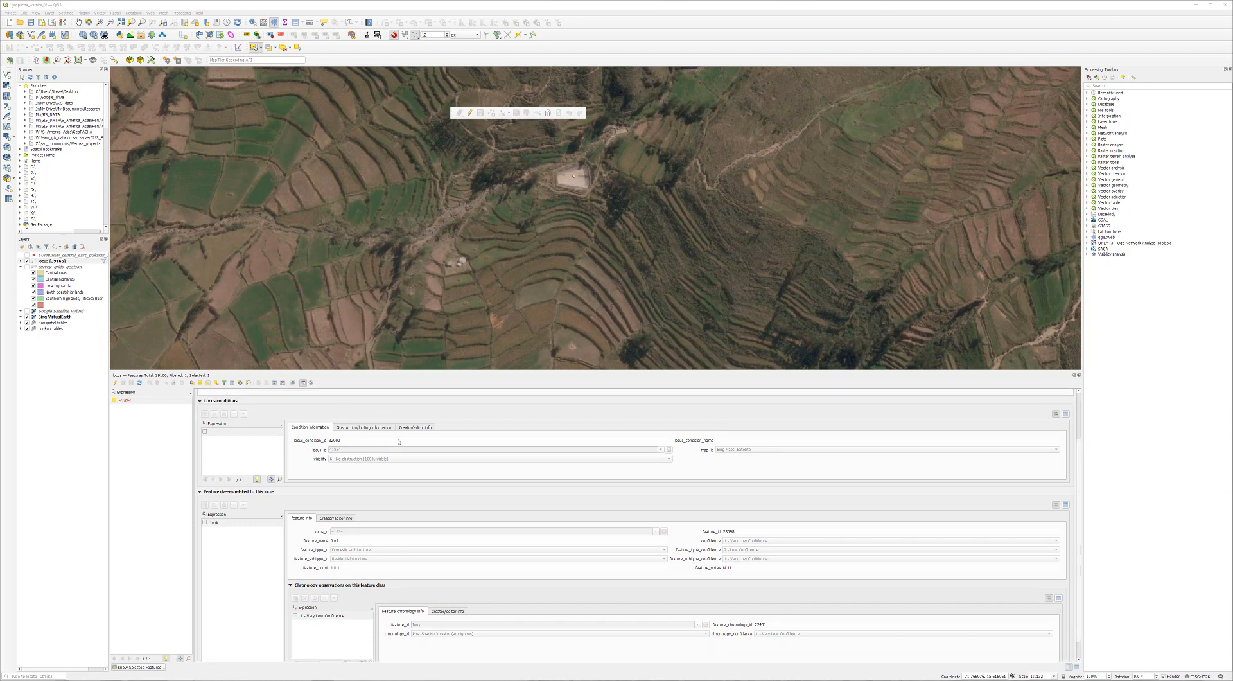
pyautogui.scroll(-4, 411, 530)
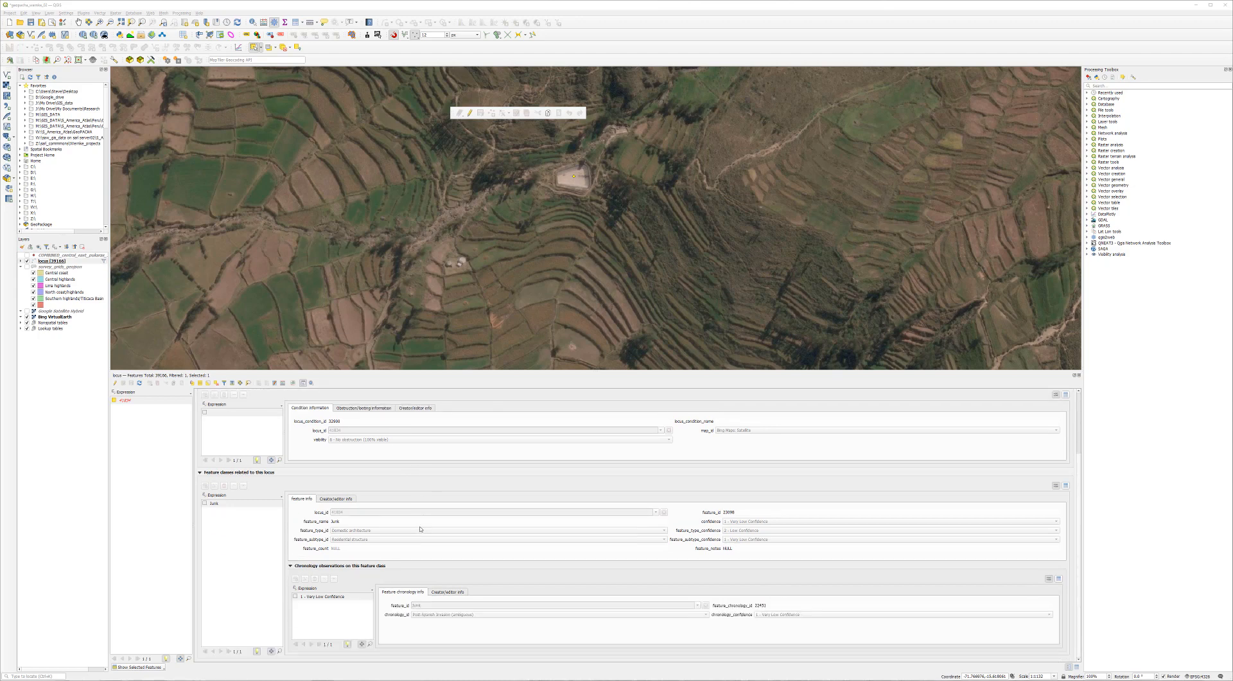